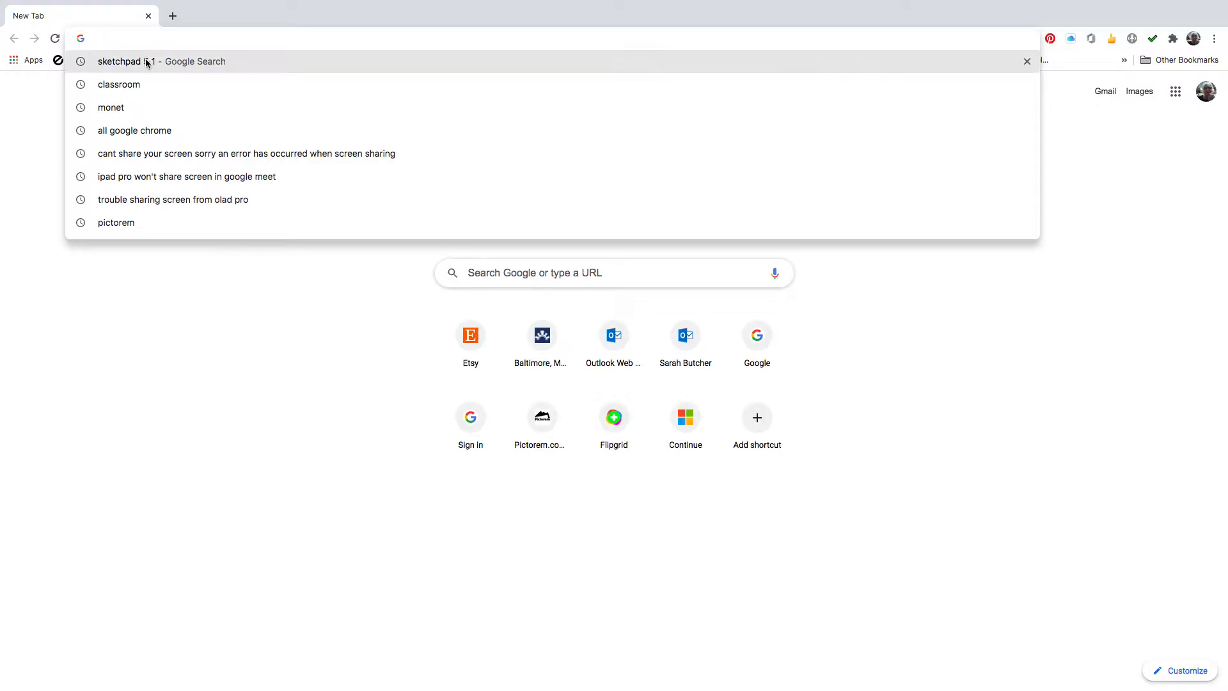
Step: Search the web for sketchpad 5.1 and open the Sketch.IO Sketchpad drawing page
left_click(147, 62)
left_click(150, 39)
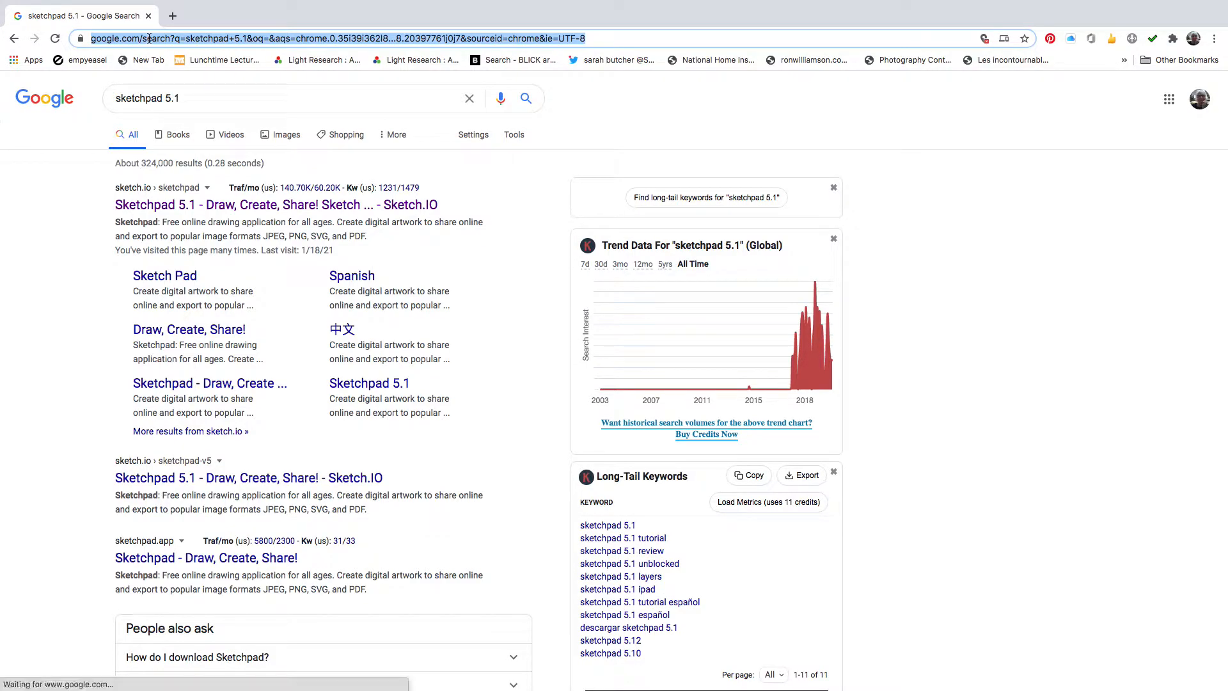
type("sketchpa")
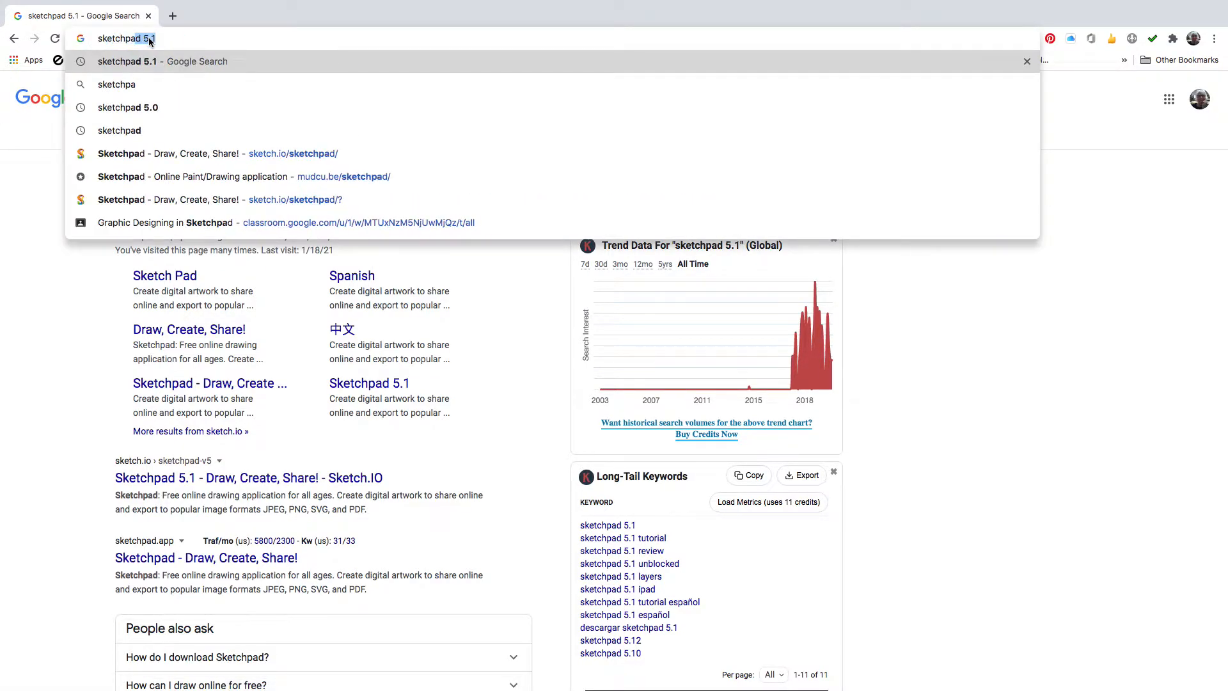
type("d")
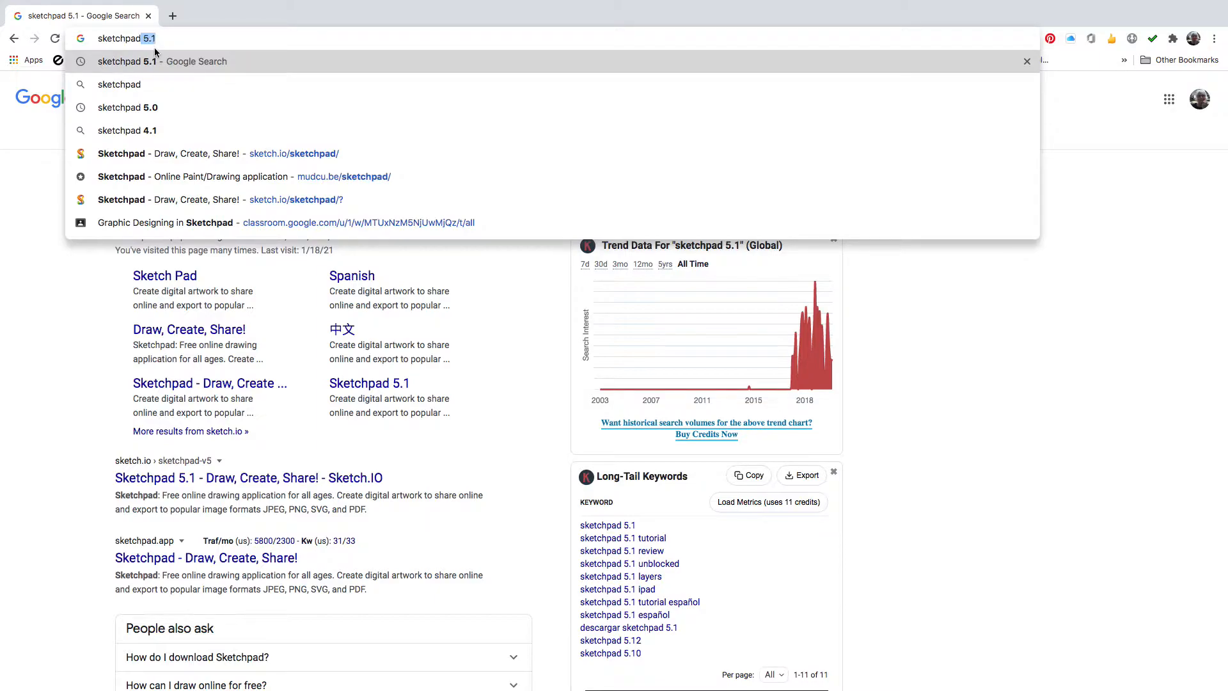
left_click(153, 62)
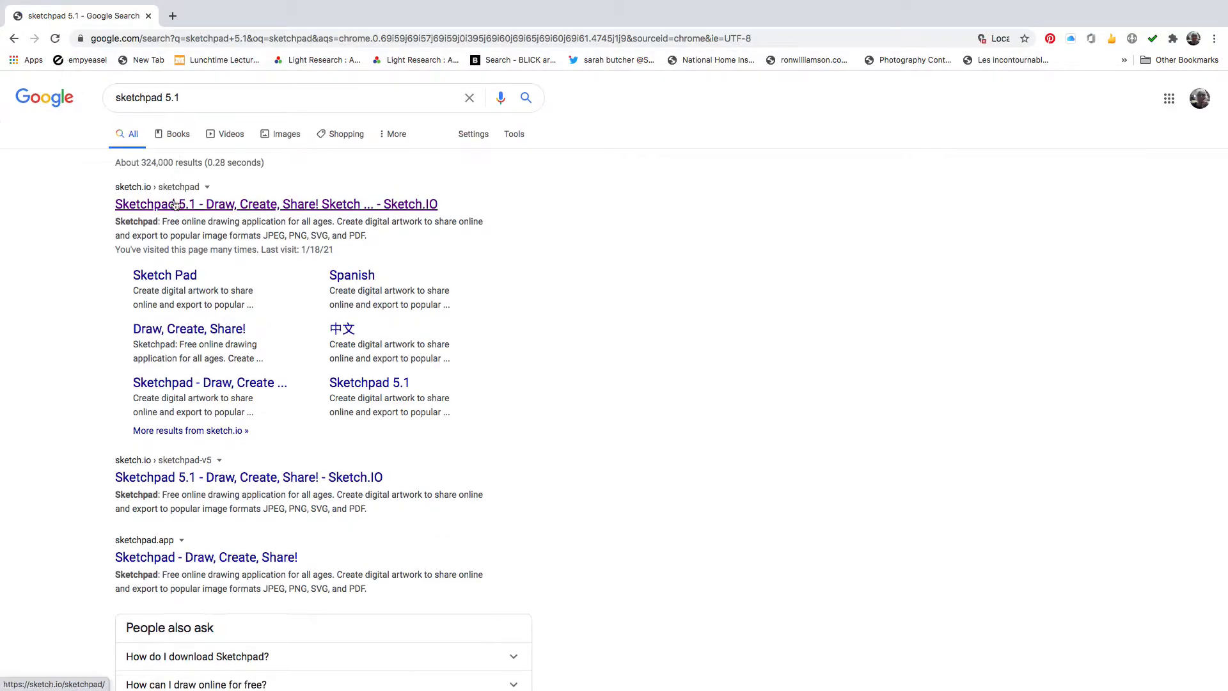
left_click(255, 206)
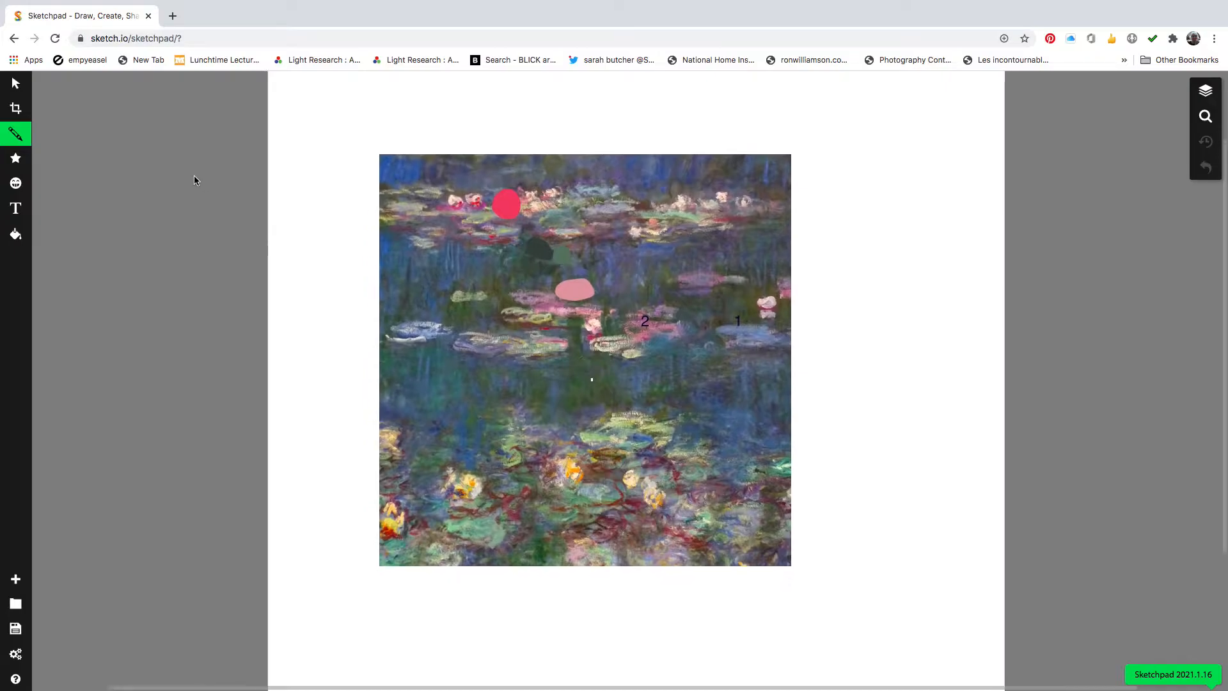
Step: Delete the water-lily painting and all the leftover colored blobs and marks, leaving an empty canvas
left_click(15, 84)
left_click(403, 192)
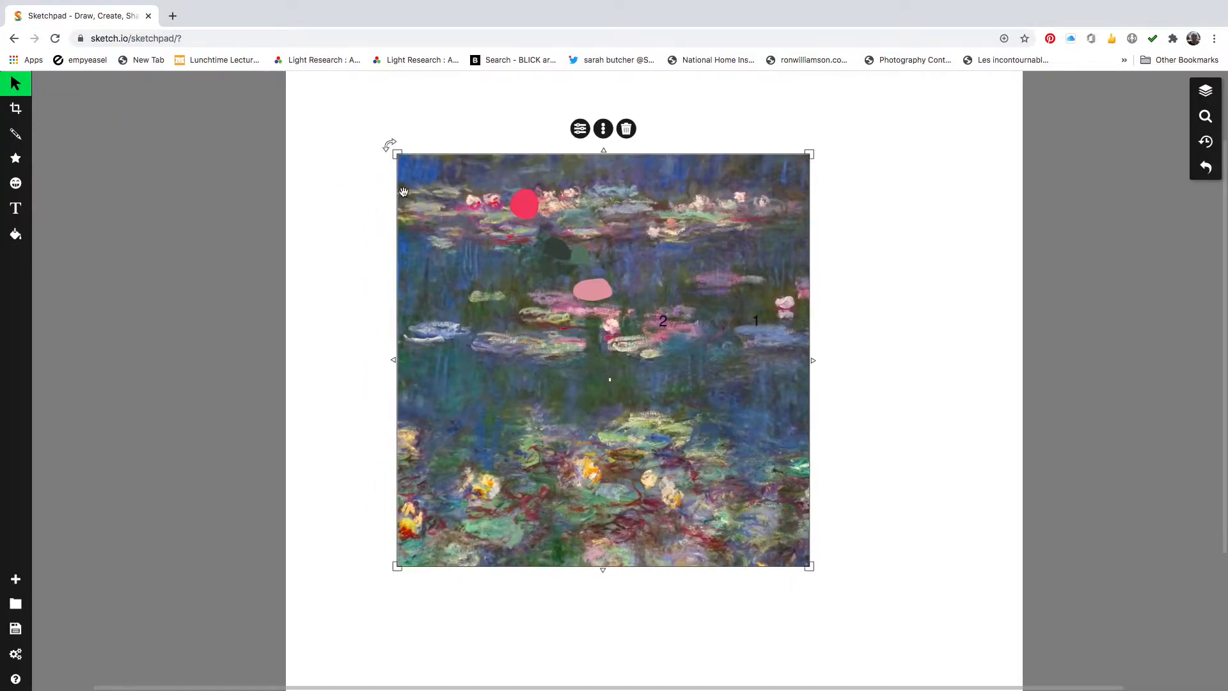
key("Delete")
left_click(524, 203)
key("Delete")
left_click(561, 253)
key("Delete")
left_click(579, 255)
key("Delete")
left_click(590, 289)
key("Delete")
left_click(557, 254)
key("Delete")
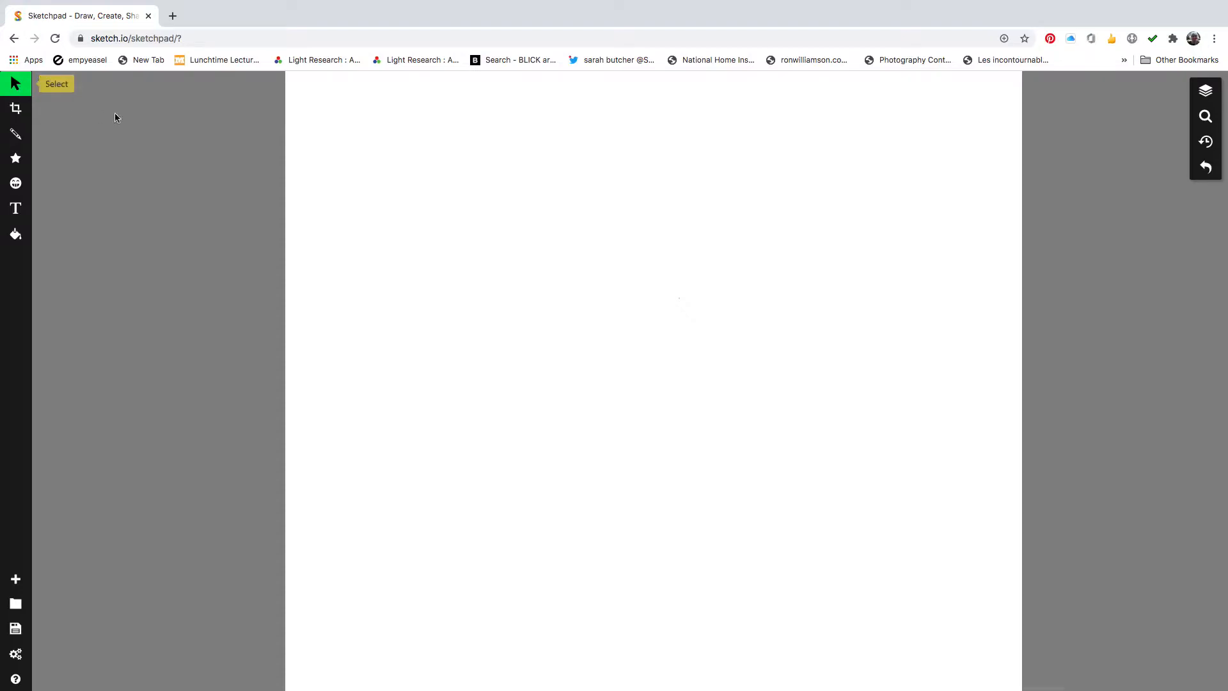
left_click(23, 137)
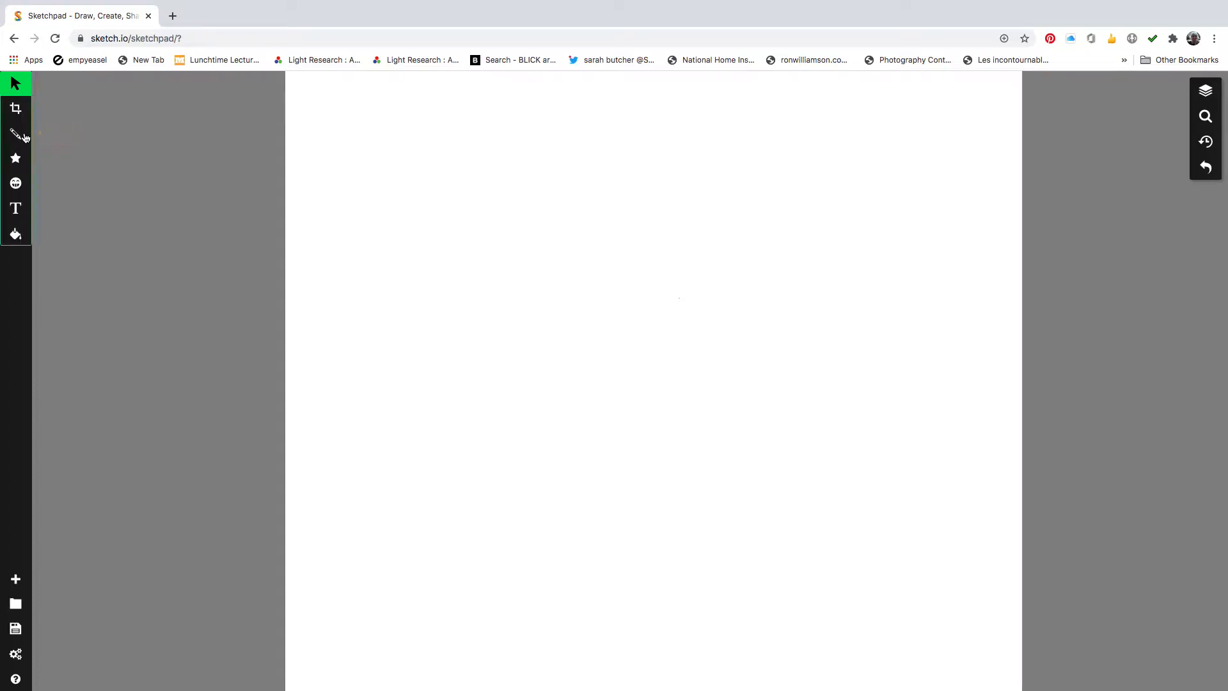
left_click(111, 120)
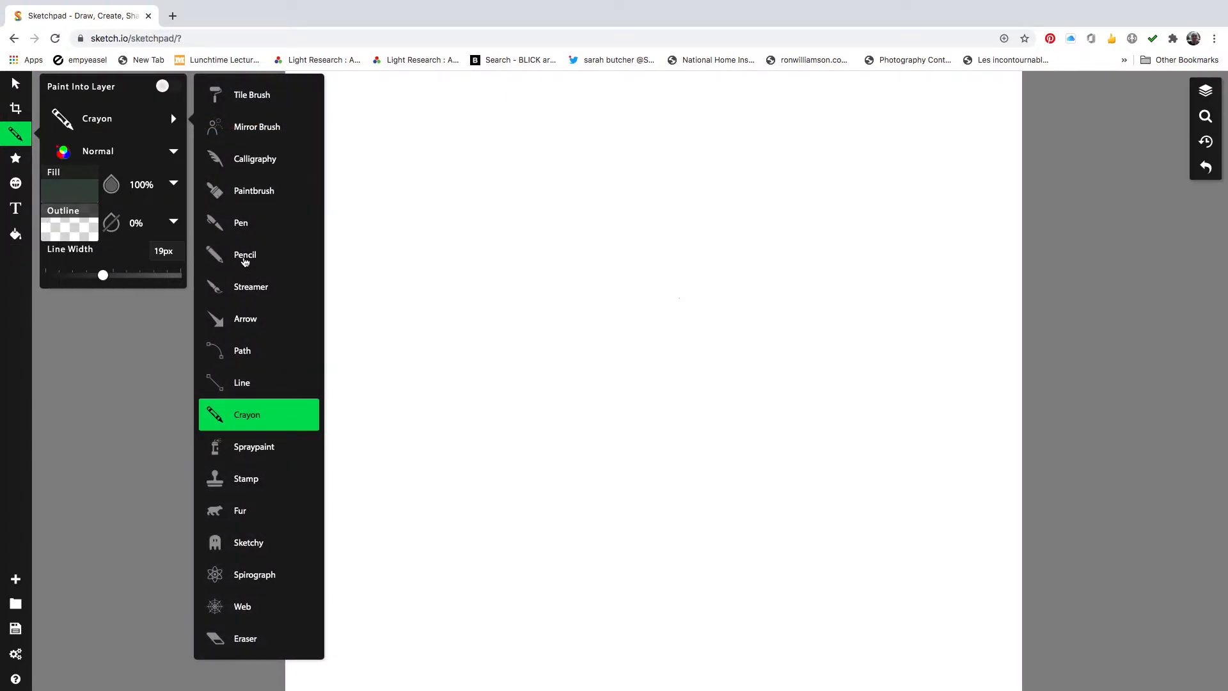
left_click(18, 158)
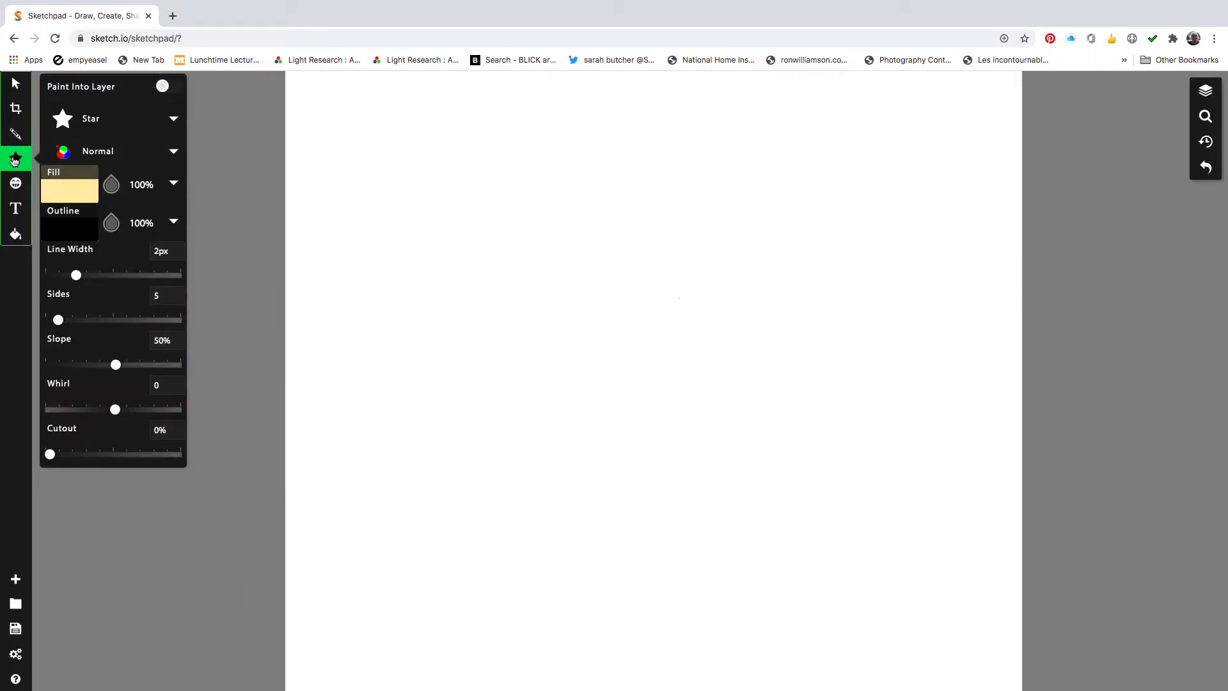
left_click(18, 185)
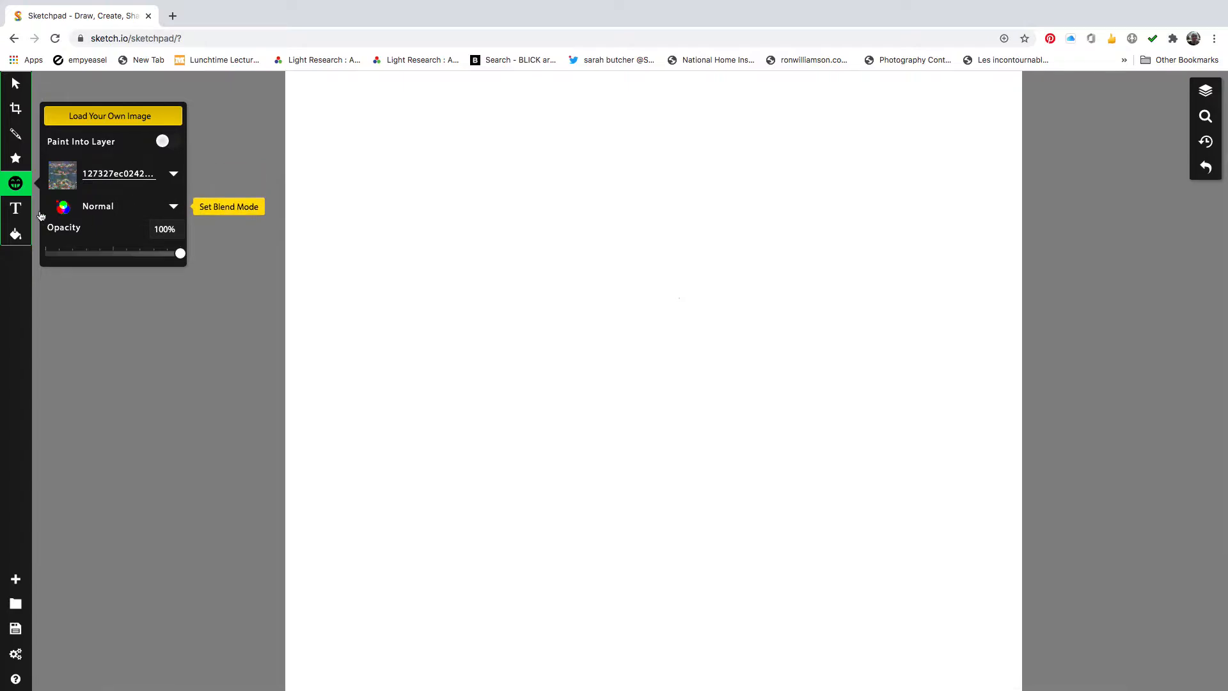
Step: Add a Fancy Text box reading "Historic" in the upper part of the blank page
left_click(18, 209)
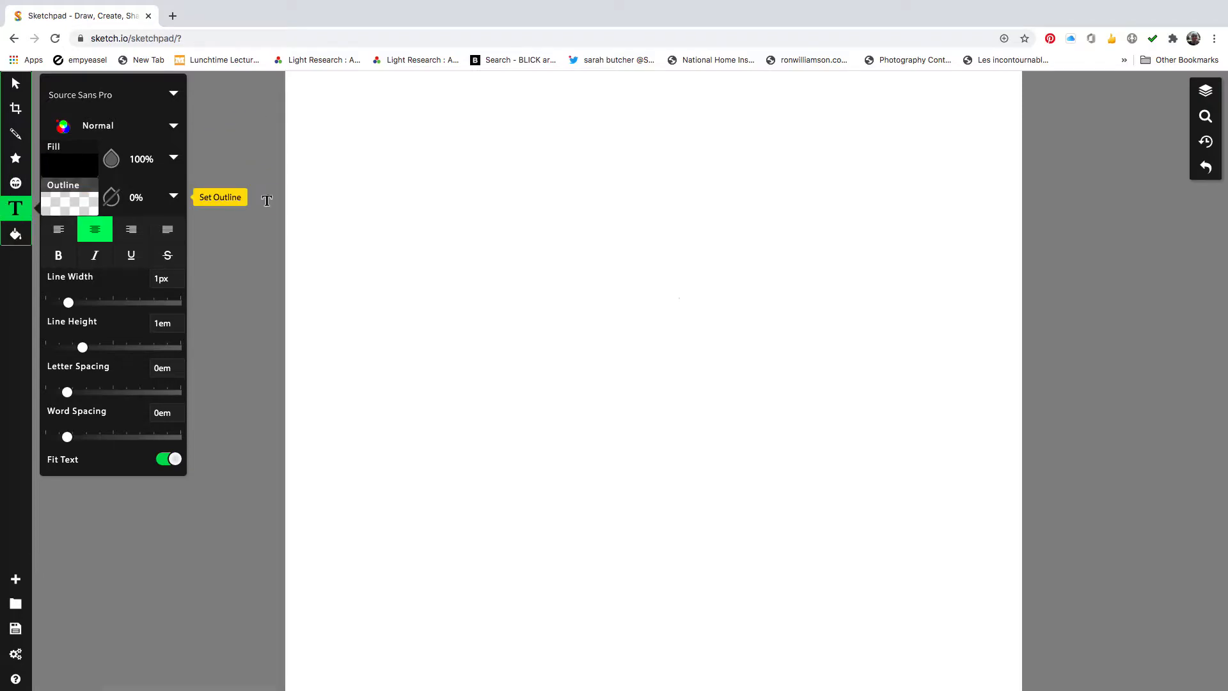
left_click(13, 210)
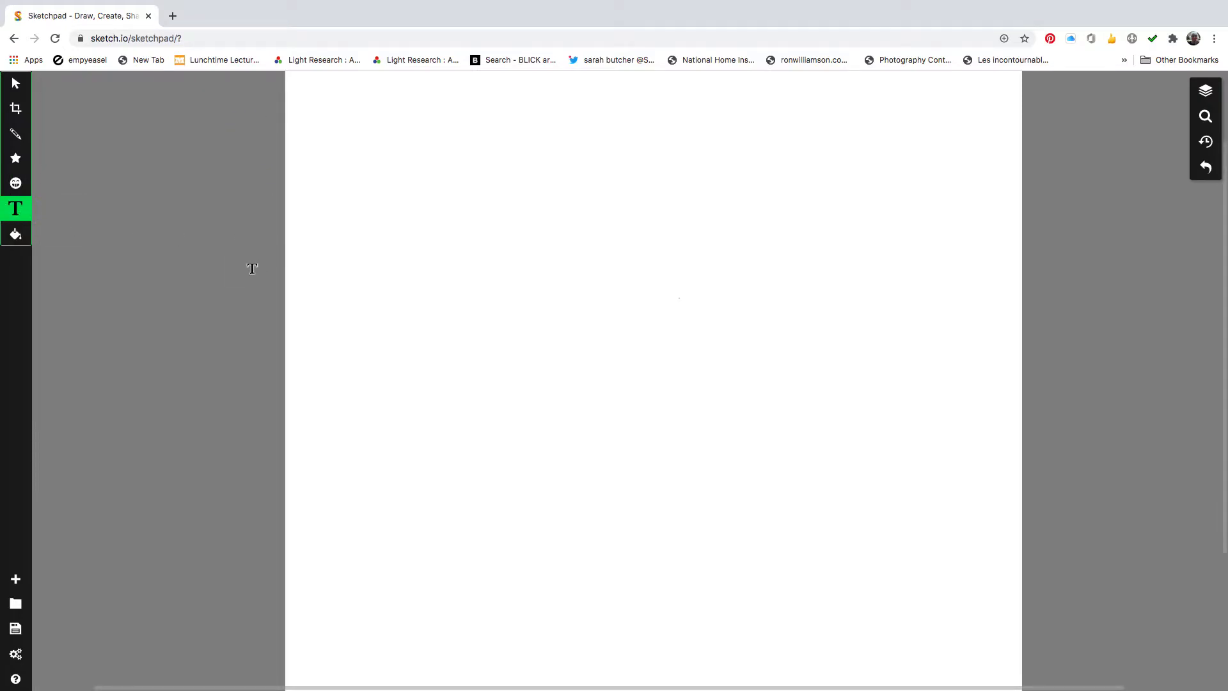
left_click(417, 218)
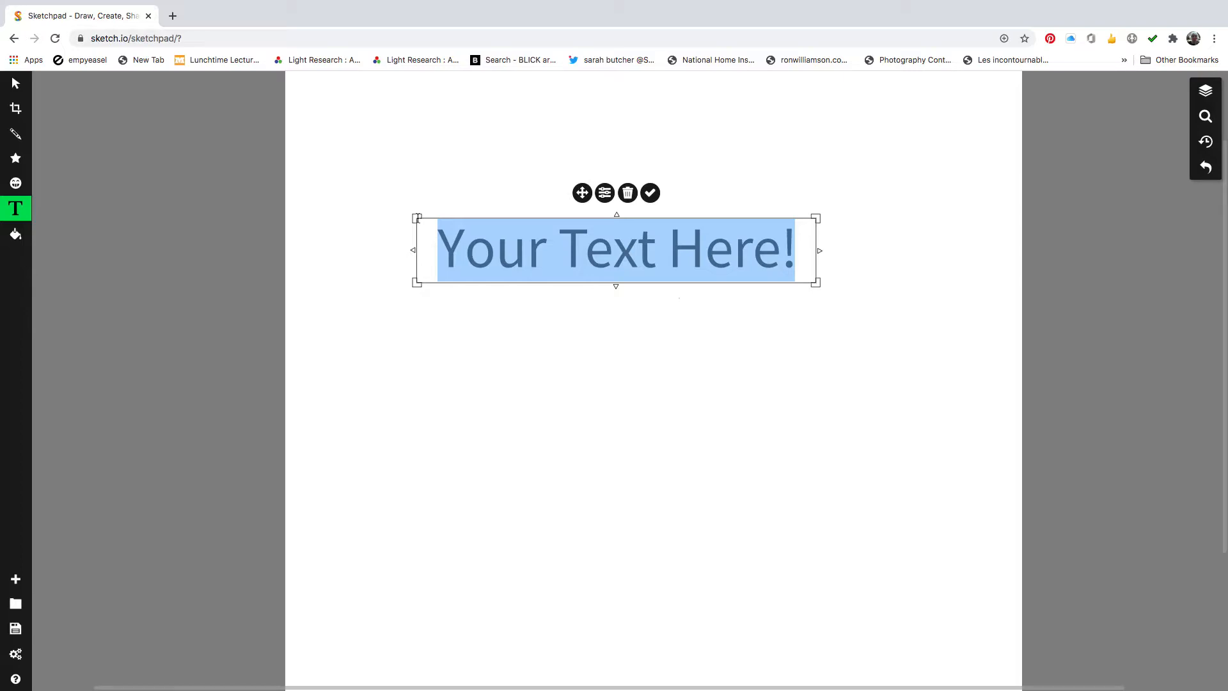
type("Hi")
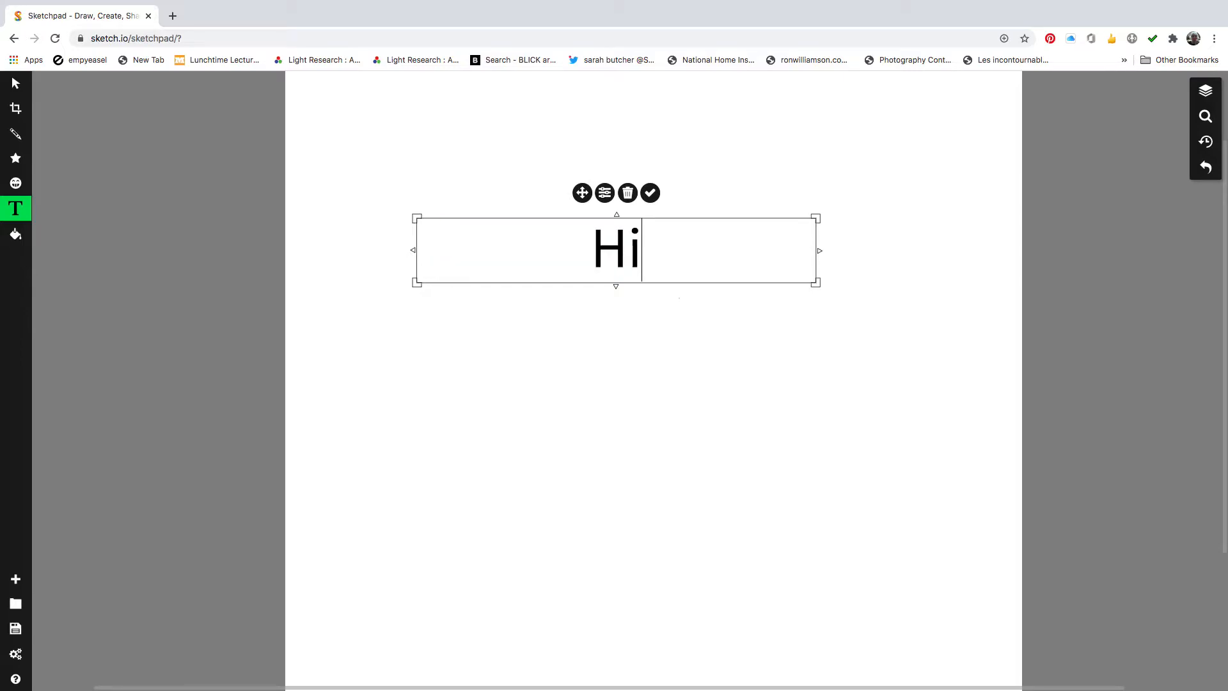
type("storic")
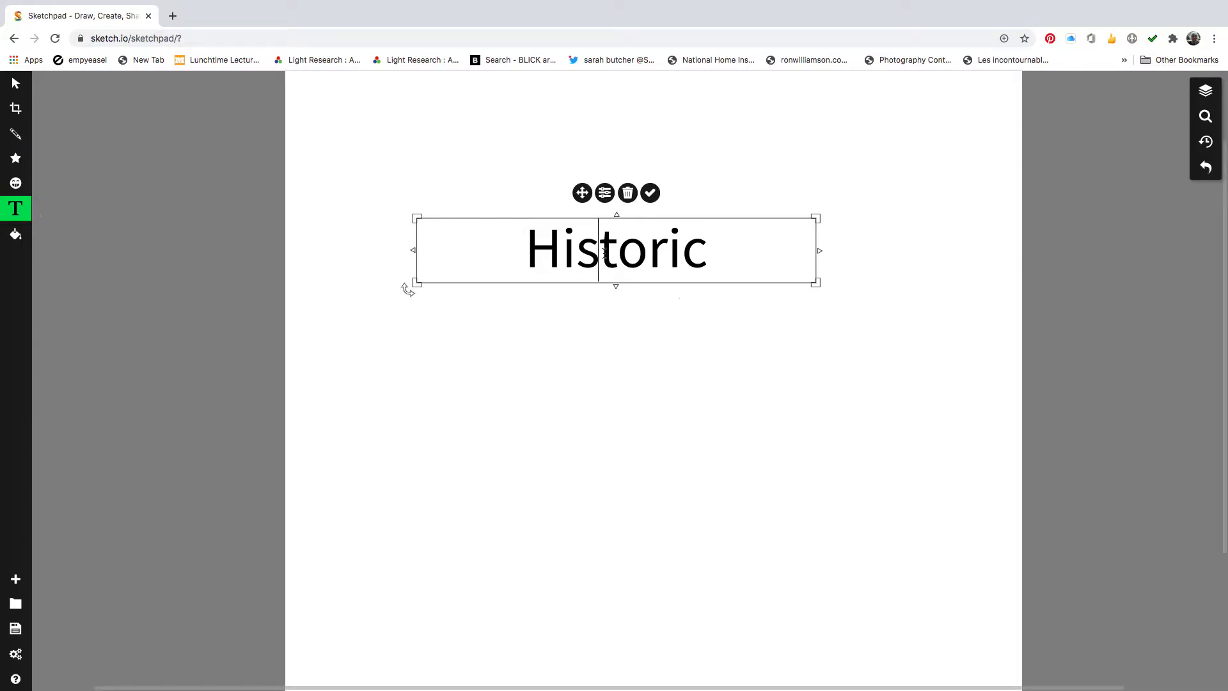
Step: Change the font of the word "Historic" to Cabin Sketch
double_click(604, 254)
left_click(14, 210)
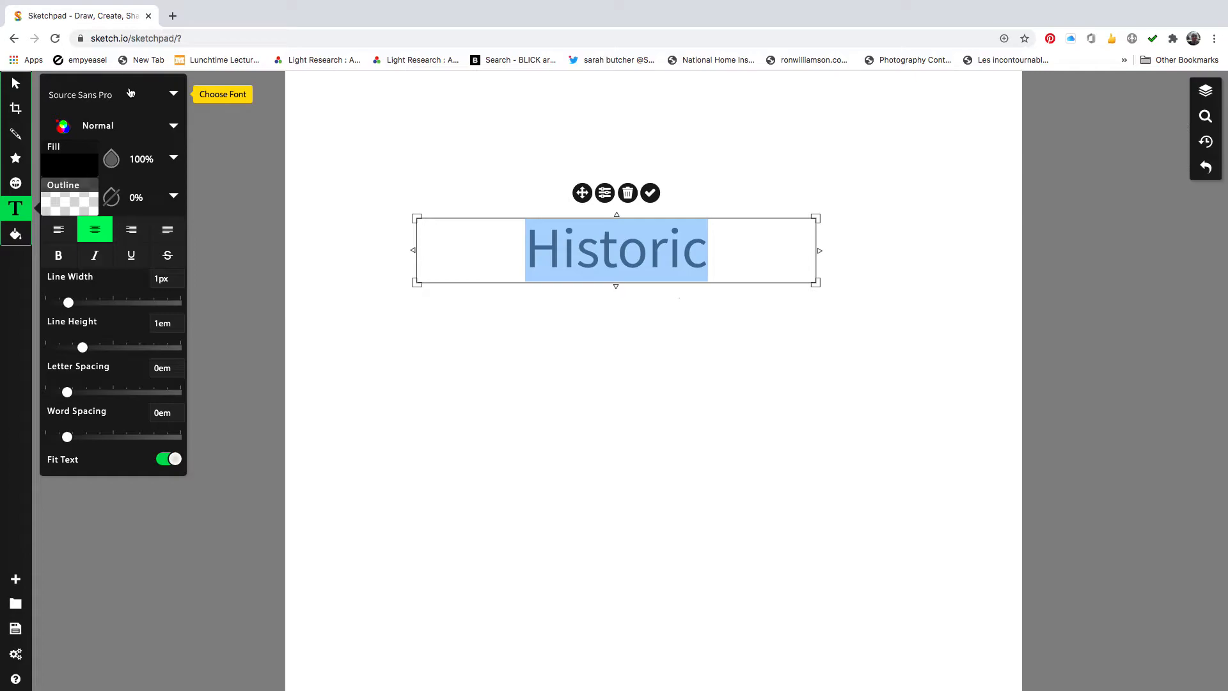
left_click(174, 96)
left_click(174, 95)
left_click(174, 96)
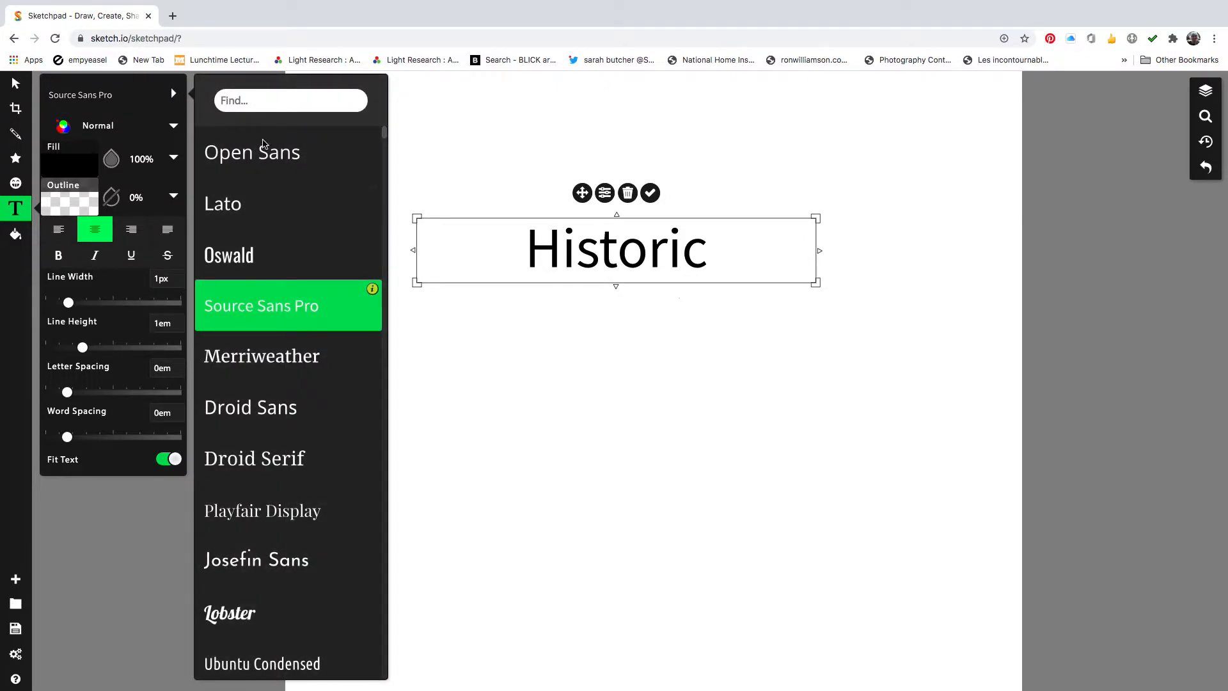
mouse_move(262, 311)
scroll(265, 311, "down", 8)
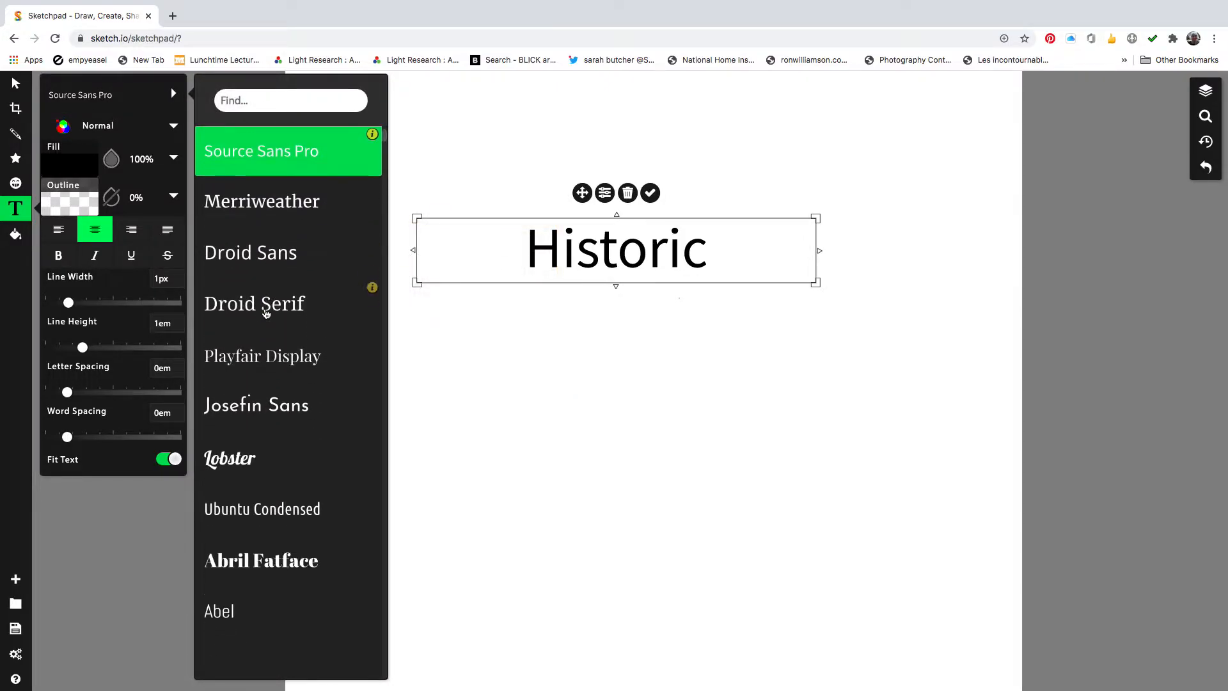
scroll(266, 313, "down", 5)
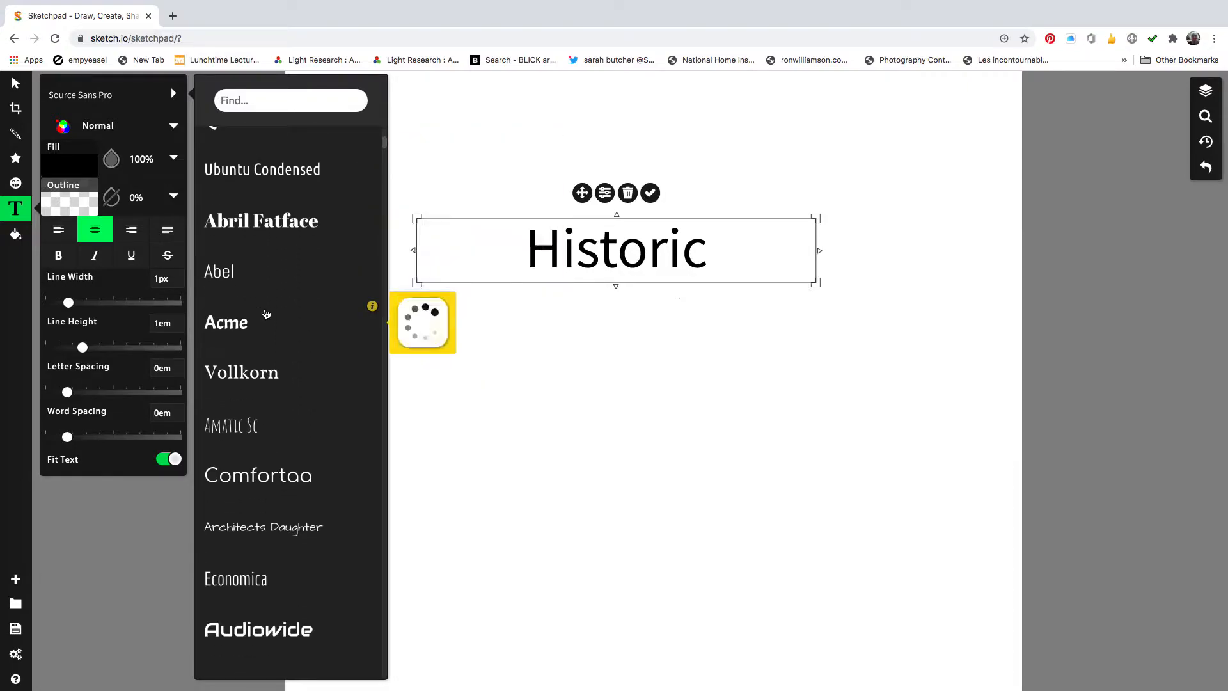
scroll(266, 314, "down", 1)
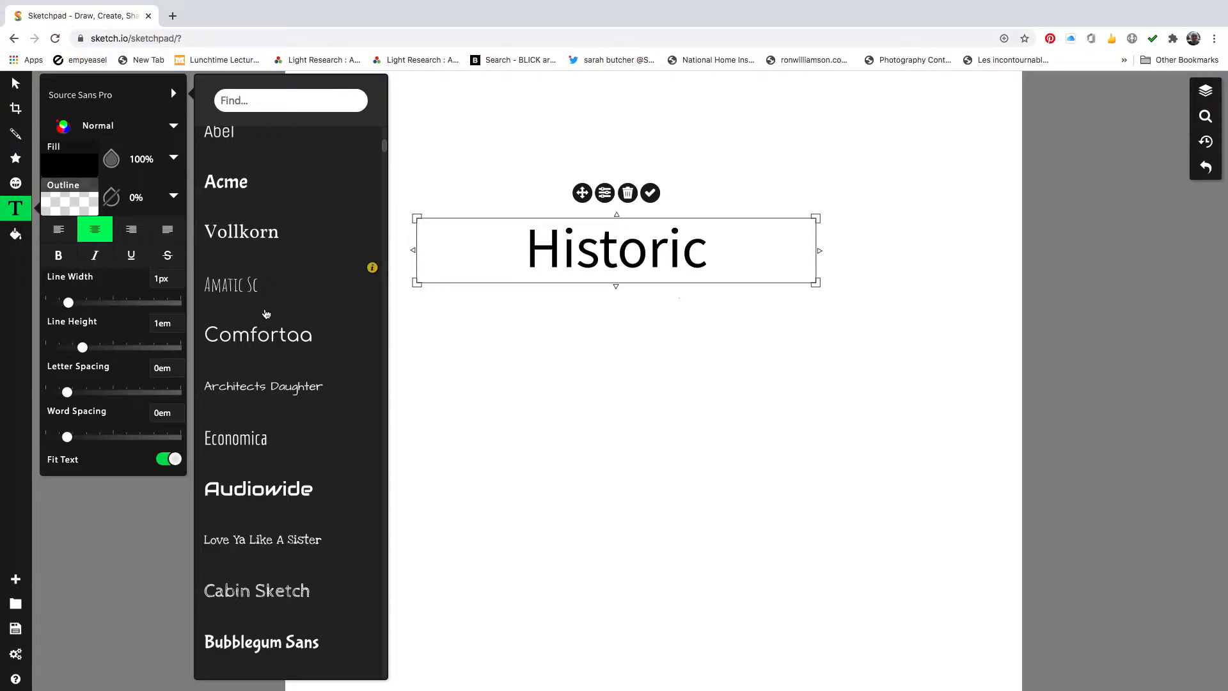
scroll(266, 314, "down", 5)
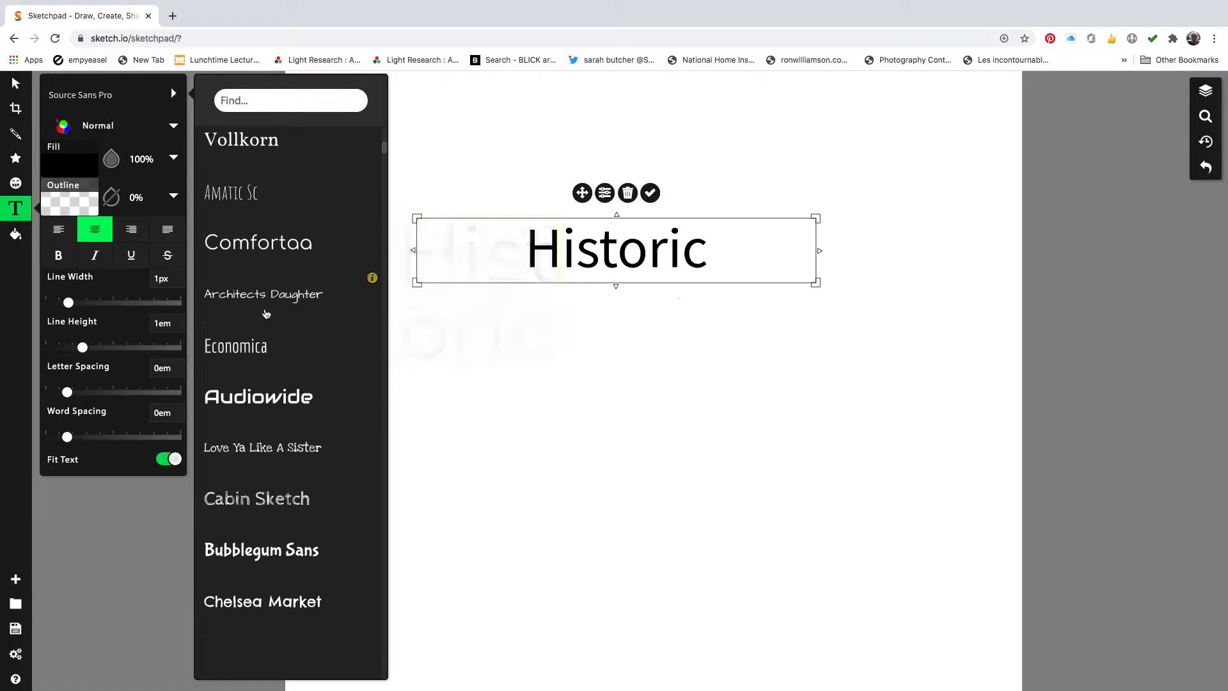
scroll(266, 313, "down", 1)
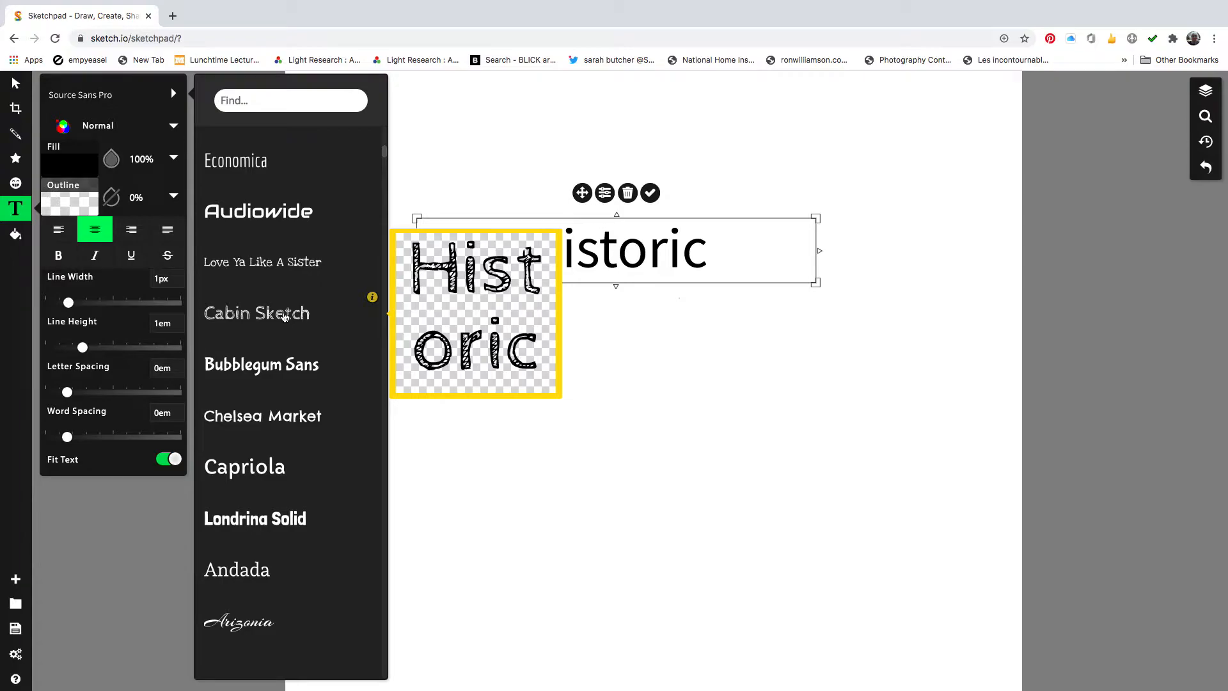
left_click(284, 316)
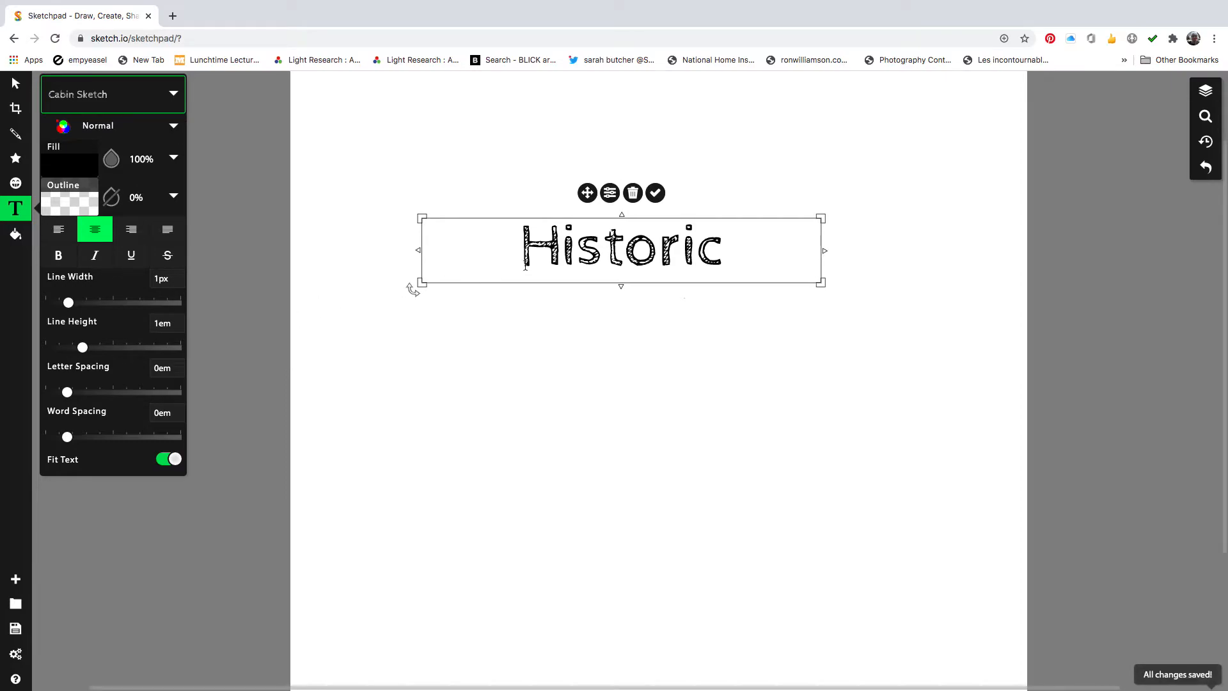
Step: Enlarge the "Historic" text box so the word spans most of the page width
left_click_drag(622, 287, 623, 382)
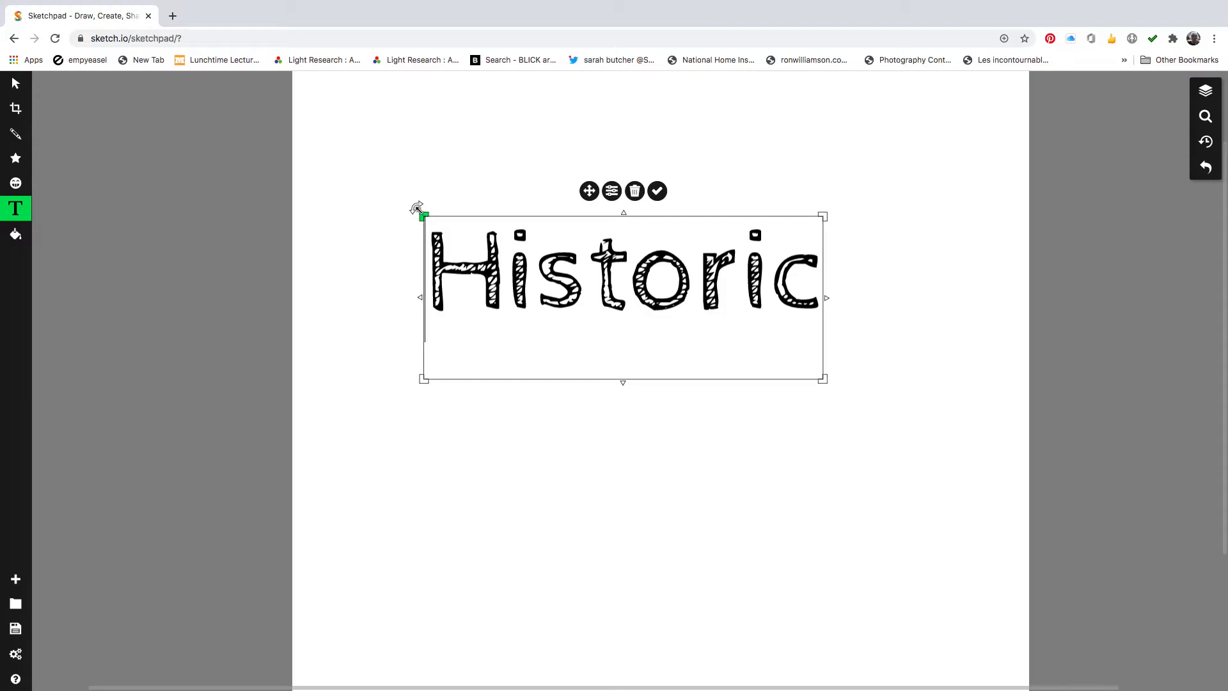
left_click_drag(417, 209, 362, 166)
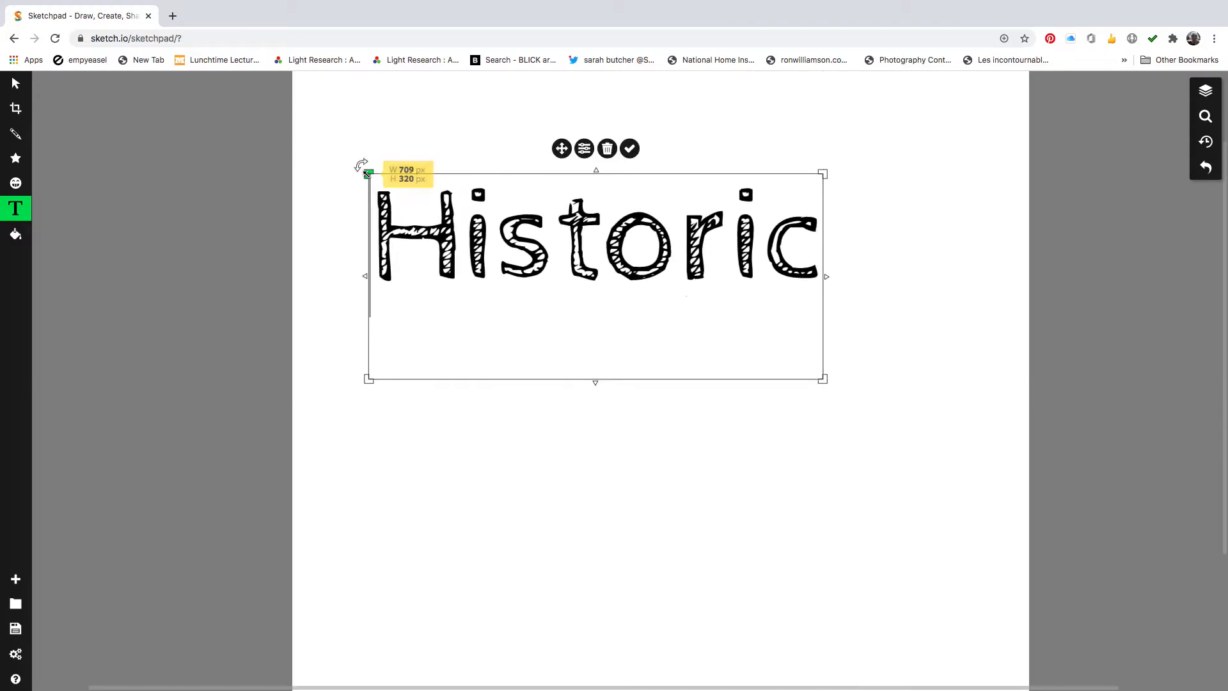
left_click_drag(823, 380, 944, 414)
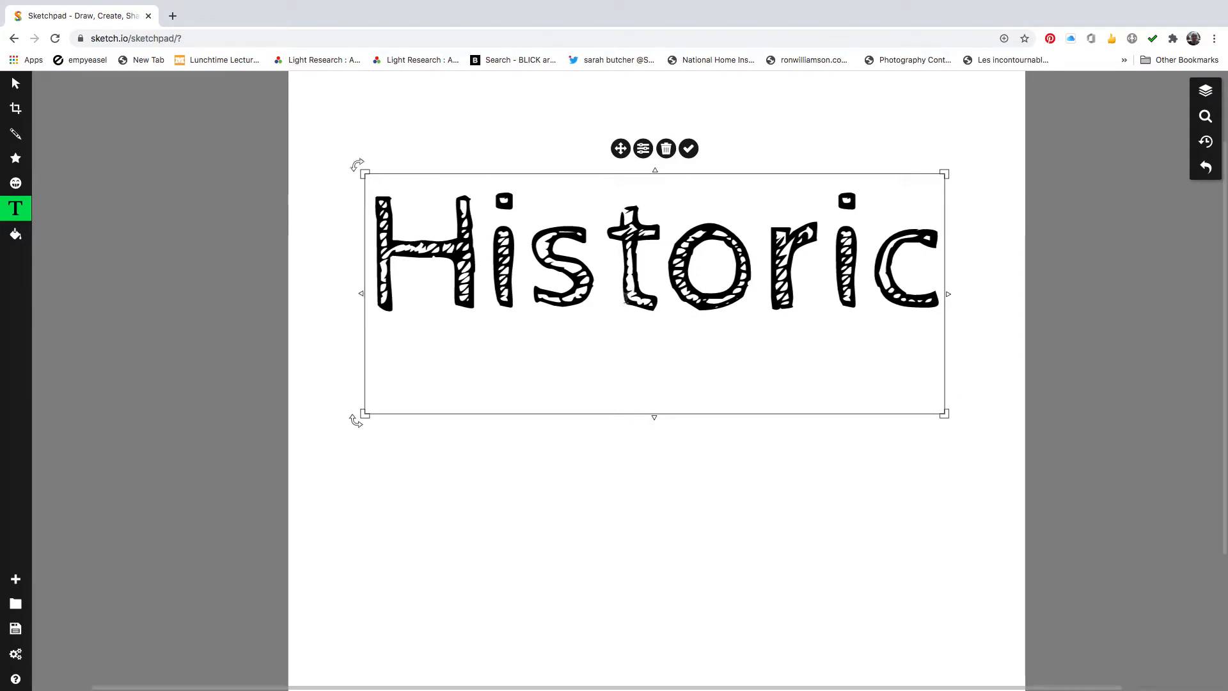
Step: Reselect the enlarged "Historic" text and set its font to Arizonia
double_click(649, 268)
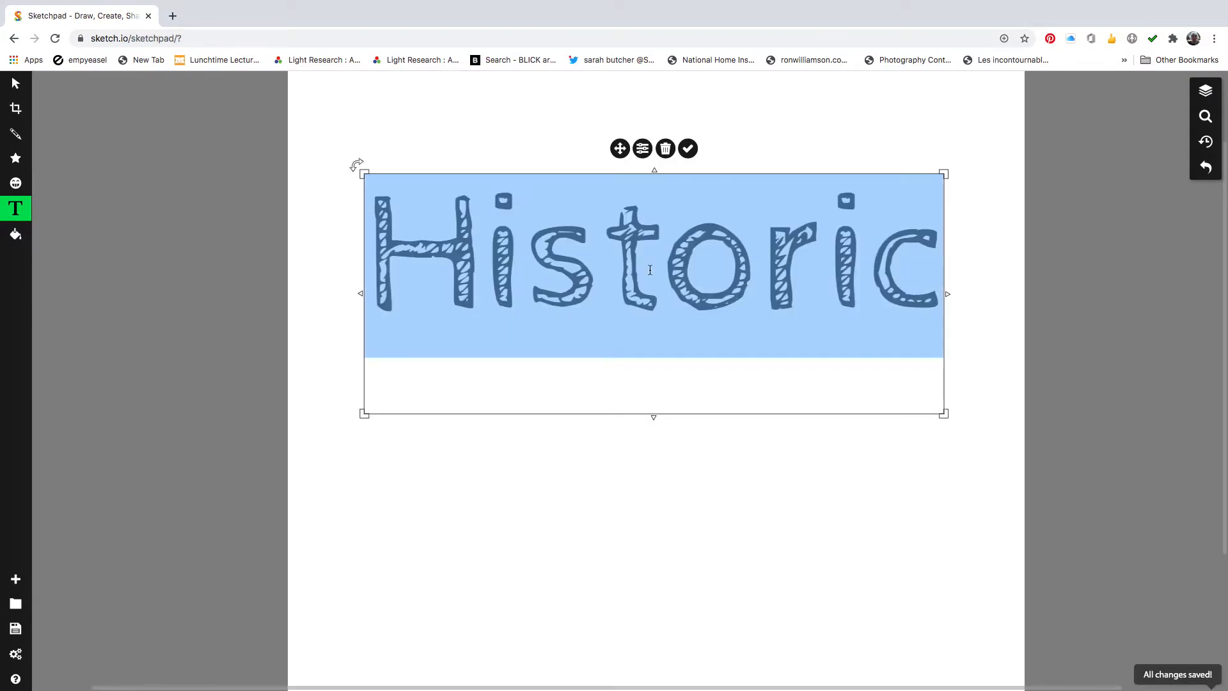
left_click(16, 84)
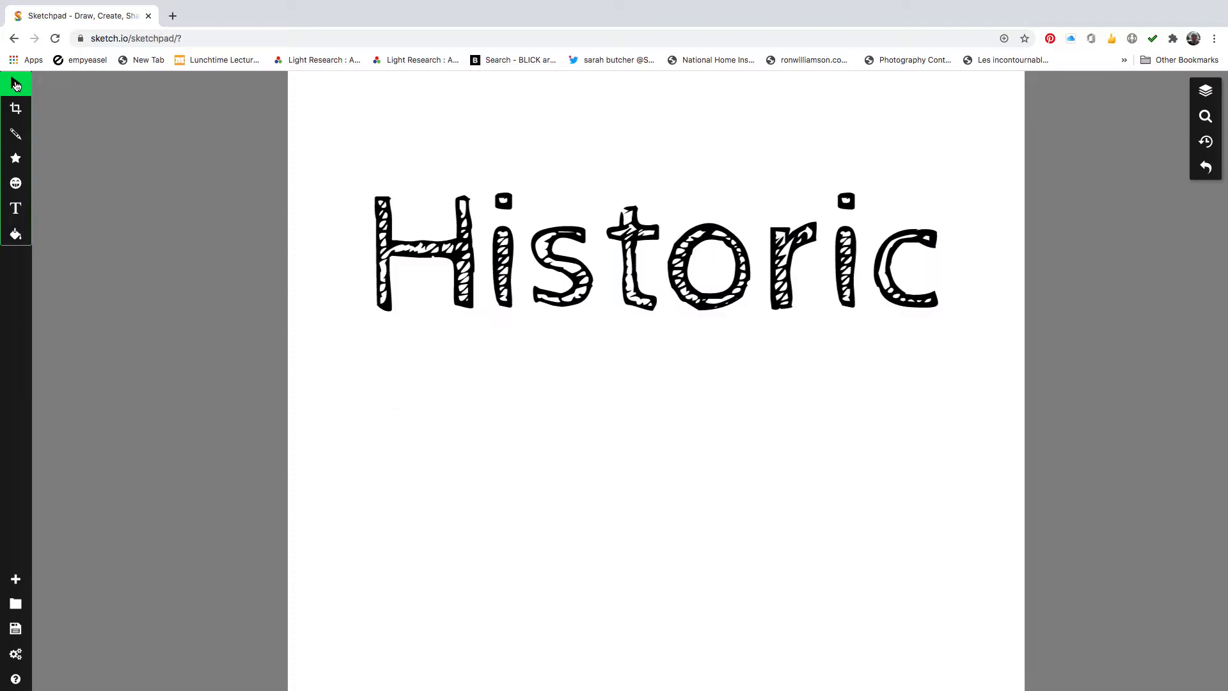
left_click(465, 242)
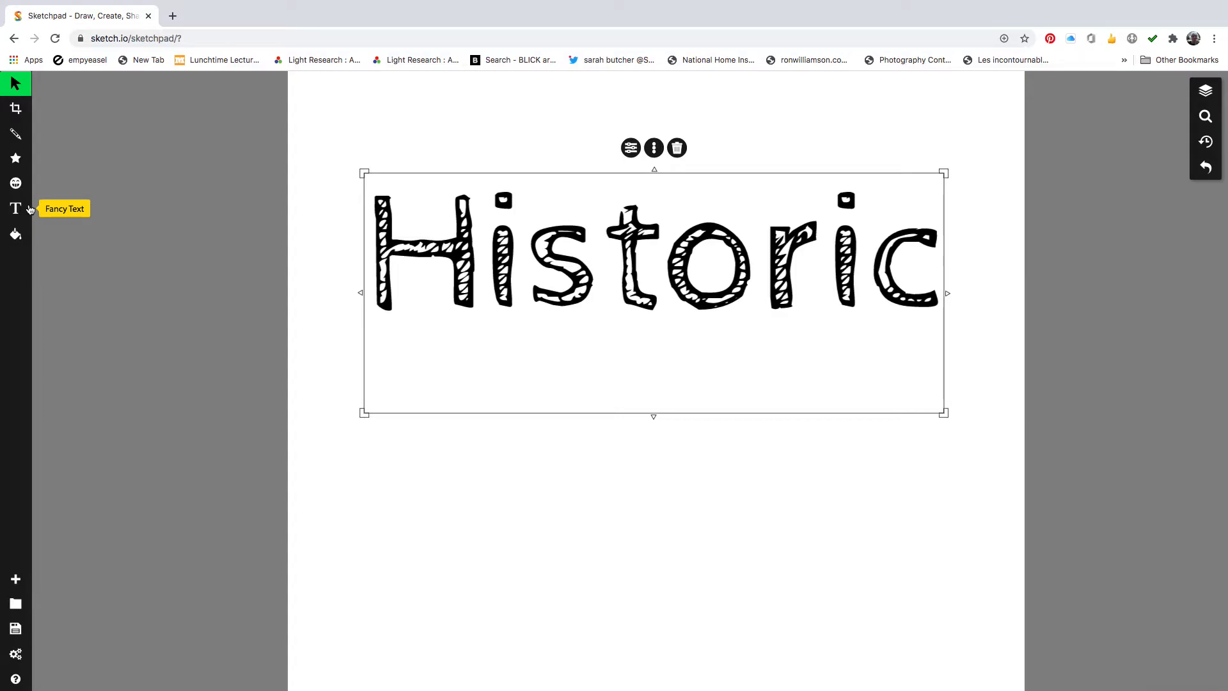
left_click(17, 211)
left_click(18, 211)
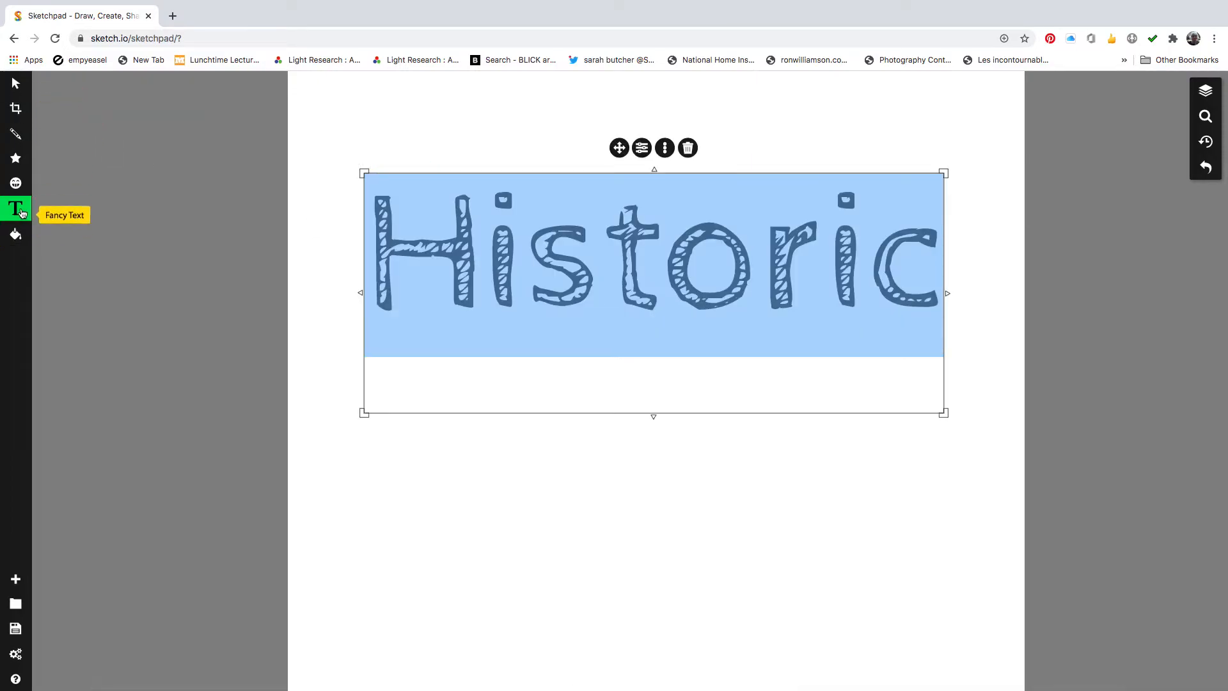
left_click(21, 215)
left_click(185, 96)
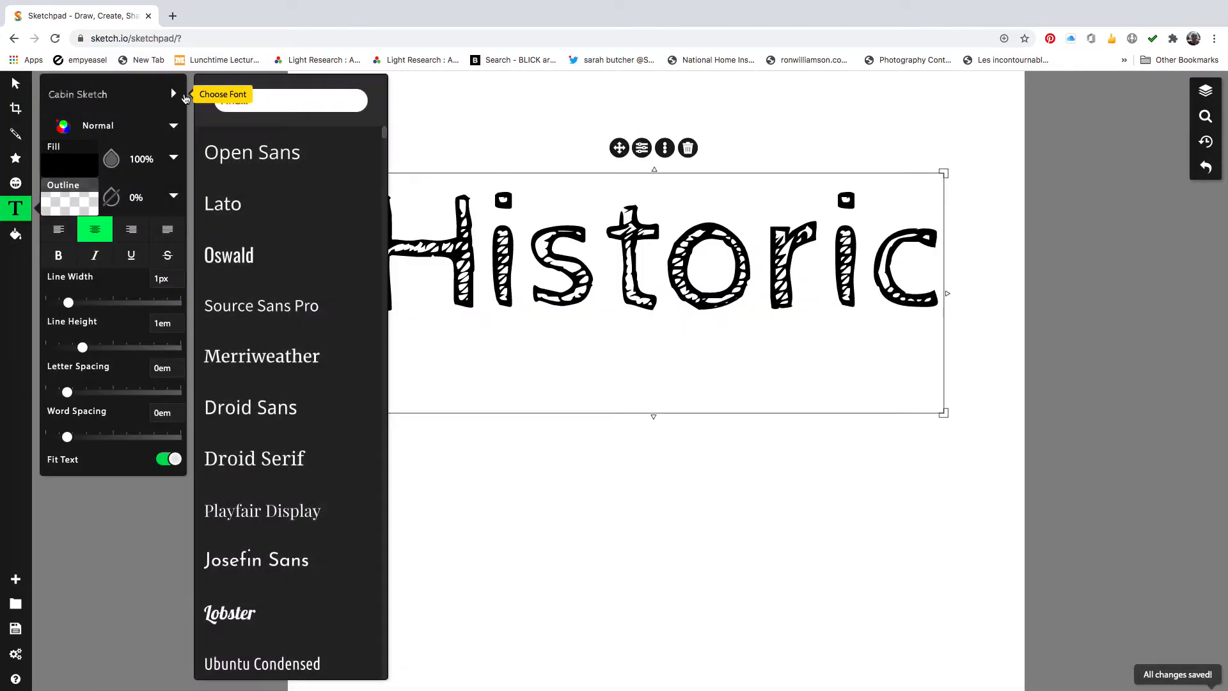
scroll(281, 376, "down", 7)
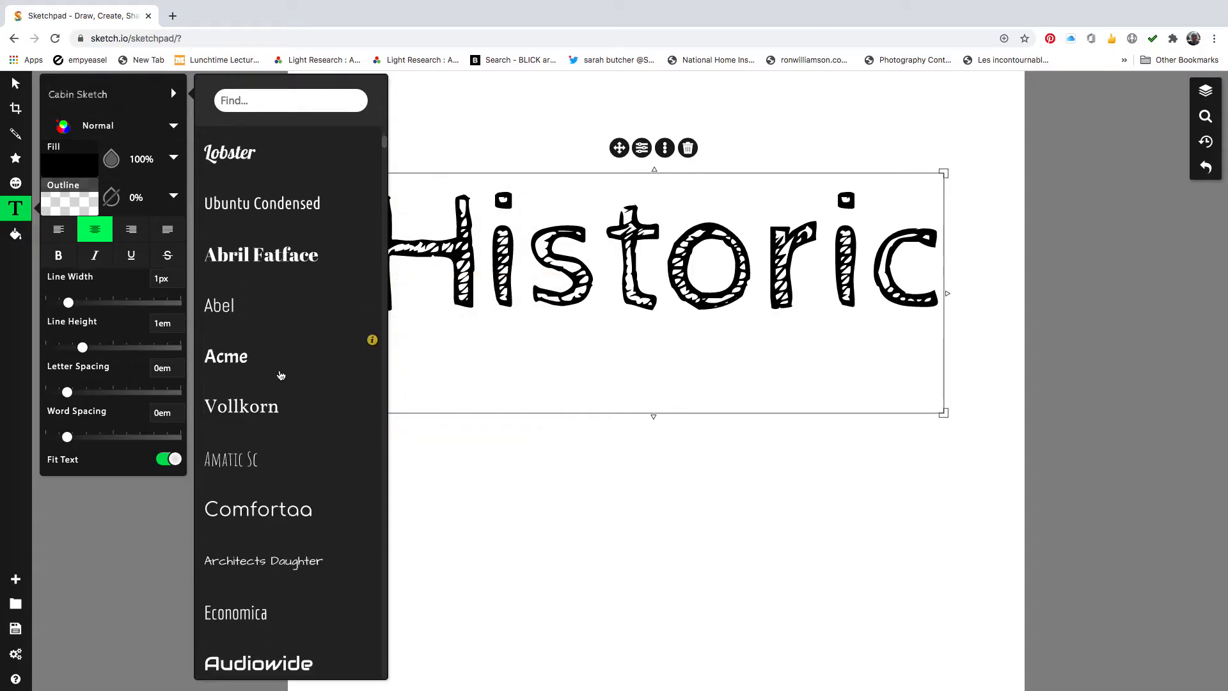
scroll(281, 376, "down", 10)
scroll(277, 383, "down", 3)
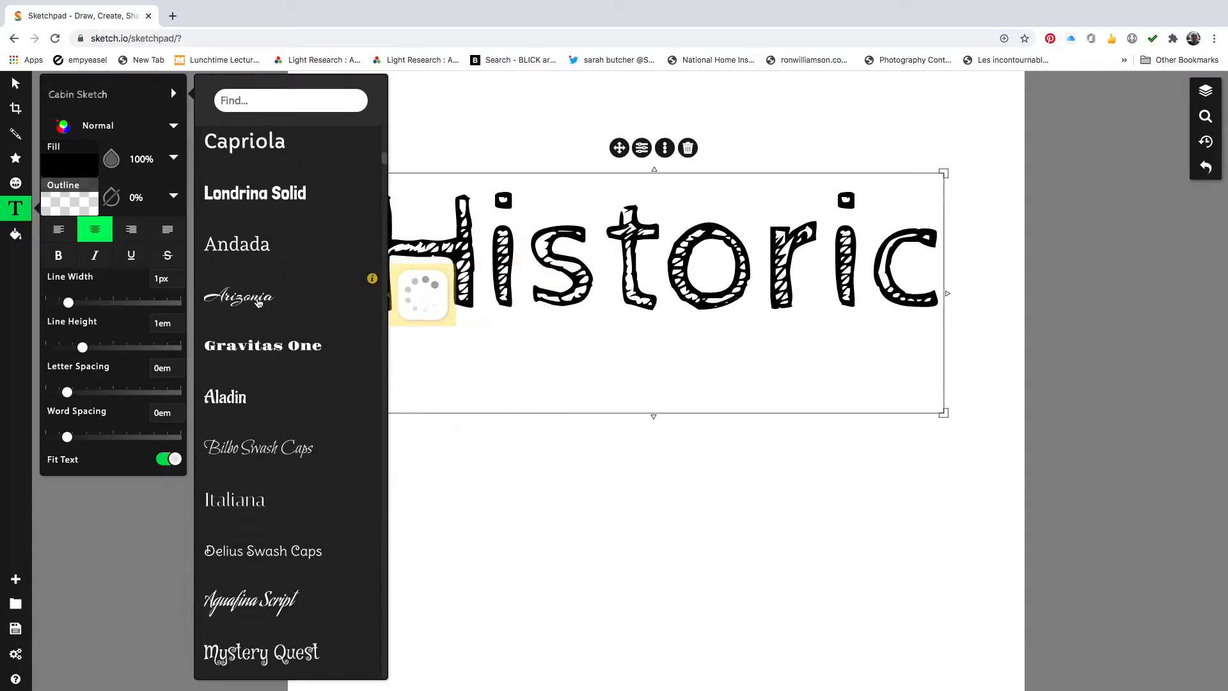
left_click(259, 300)
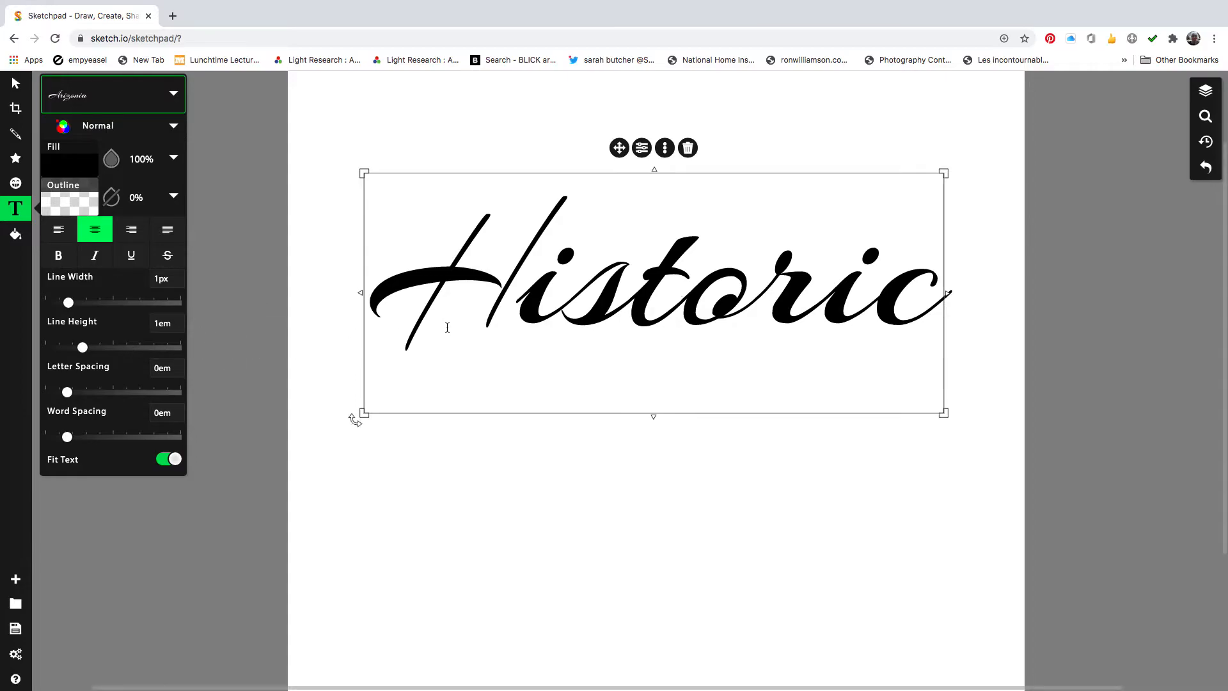
Step: Replace the word "Historic" in the large text box with "Kamala"
left_click(601, 318)
key("ctrl+a")
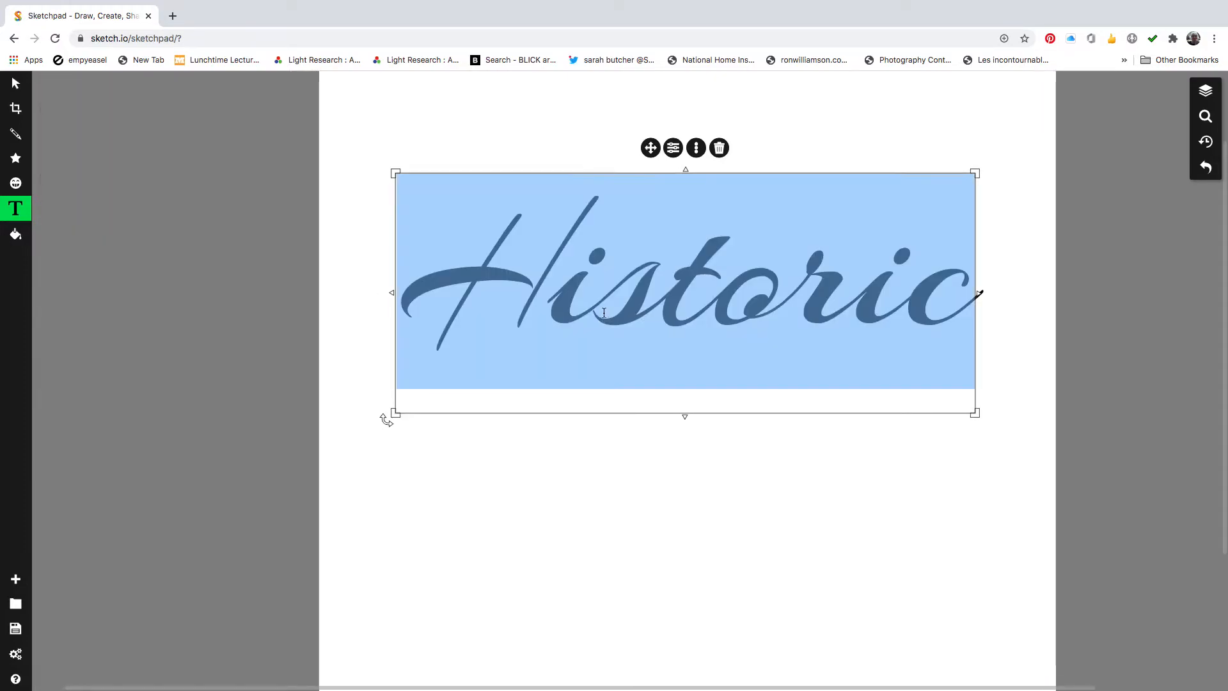
type("Kamala")
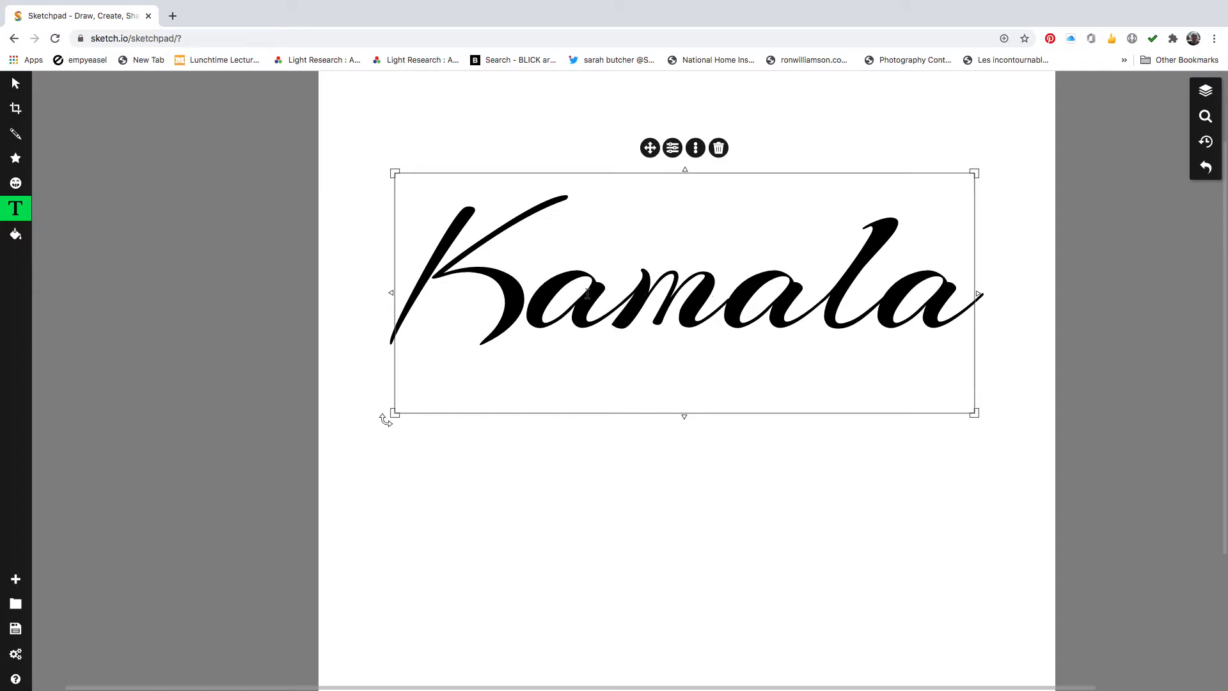
scroll(390, 210, "right", 1)
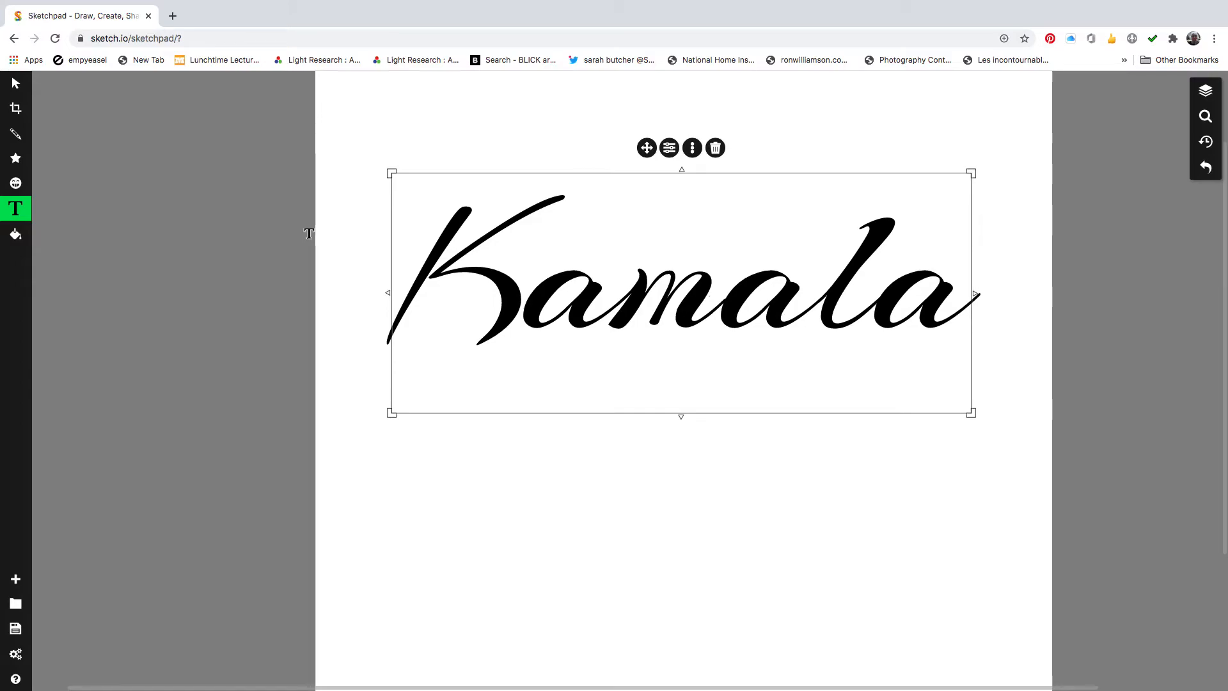
scroll(309, 234, "left", 1)
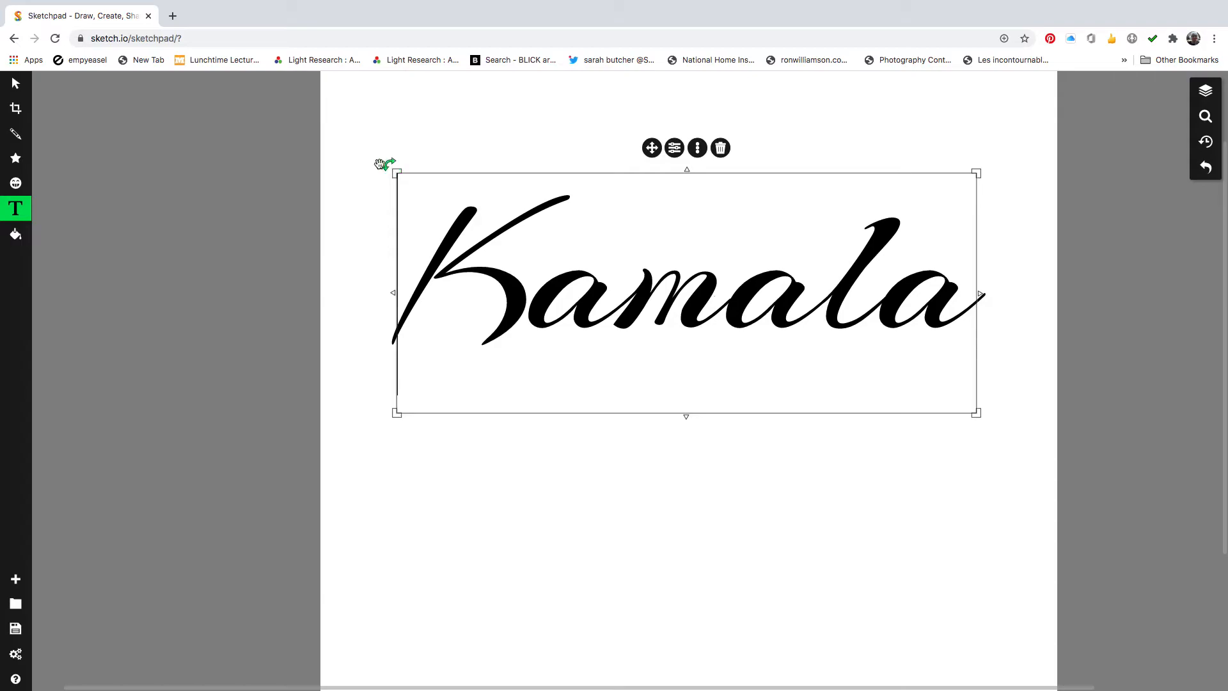
Step: Remove the "Kamala" text from the canvas, including its whole text box
key("Delete")
key("Delete")
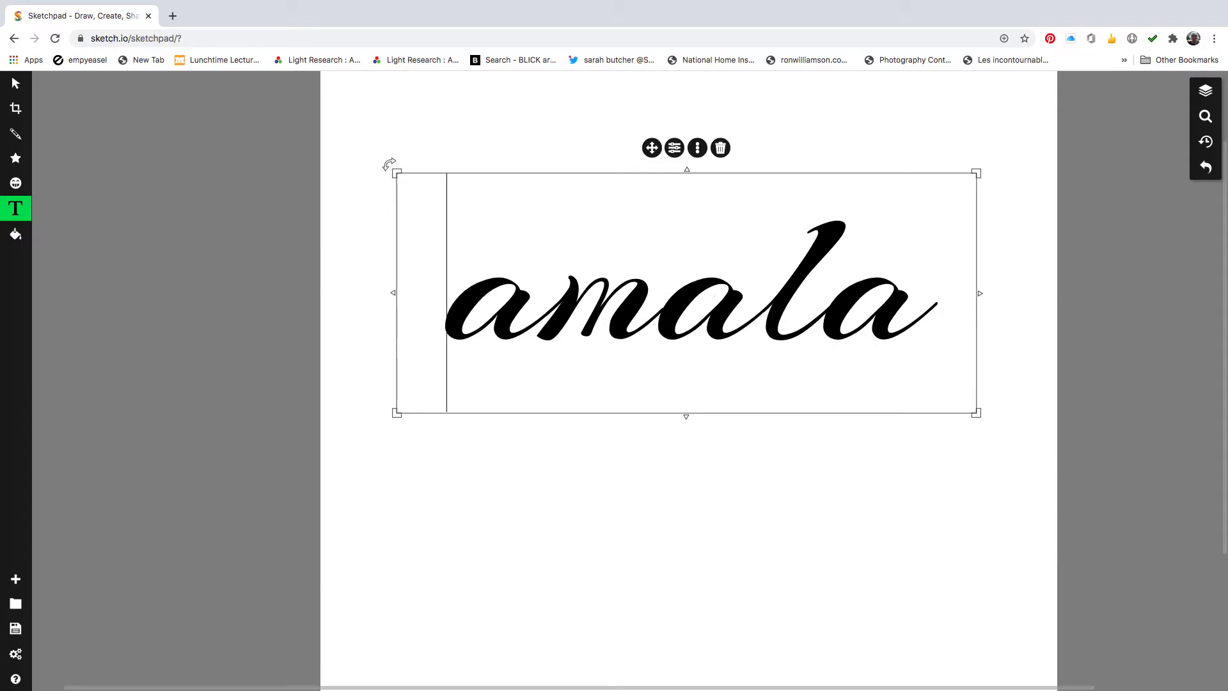
scroll(390, 168, "left", 1)
key("Delete")
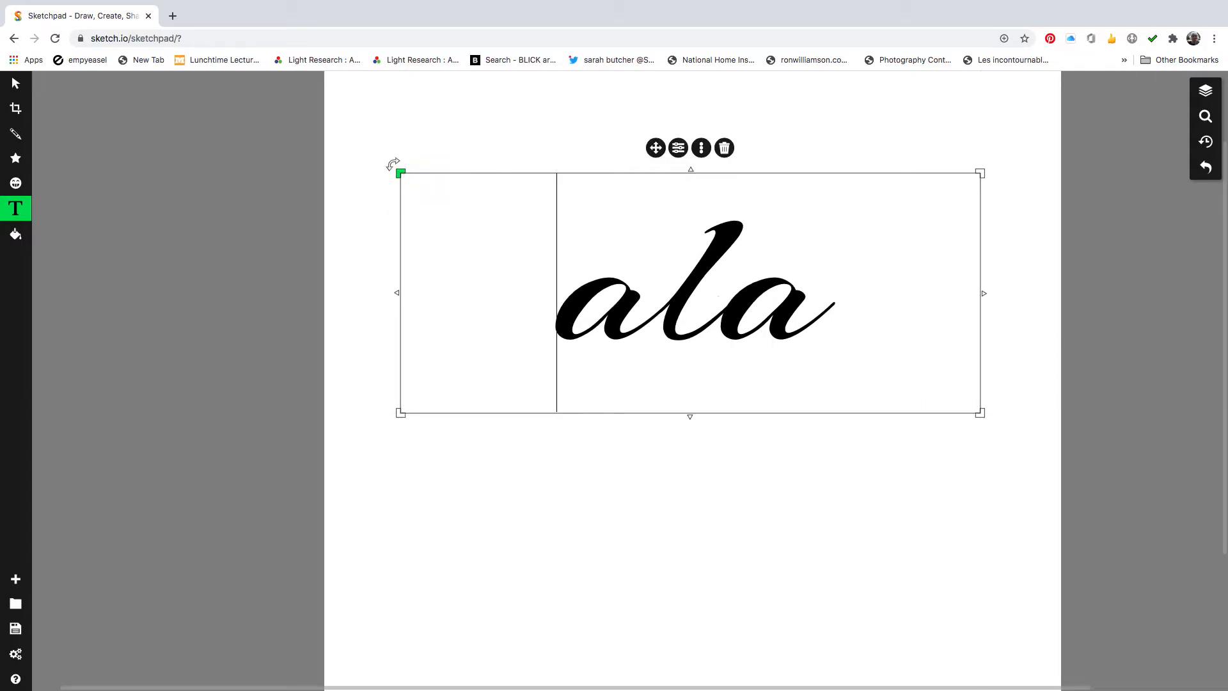
left_click(17, 84)
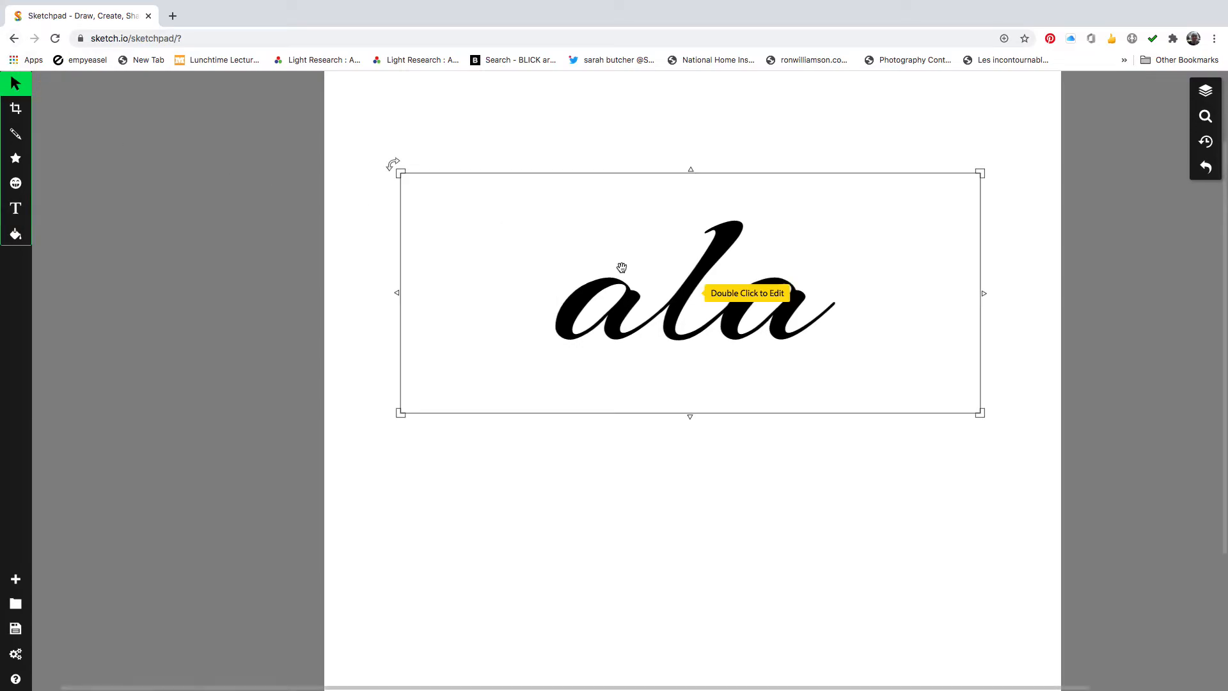
left_click(622, 269)
key("Delete")
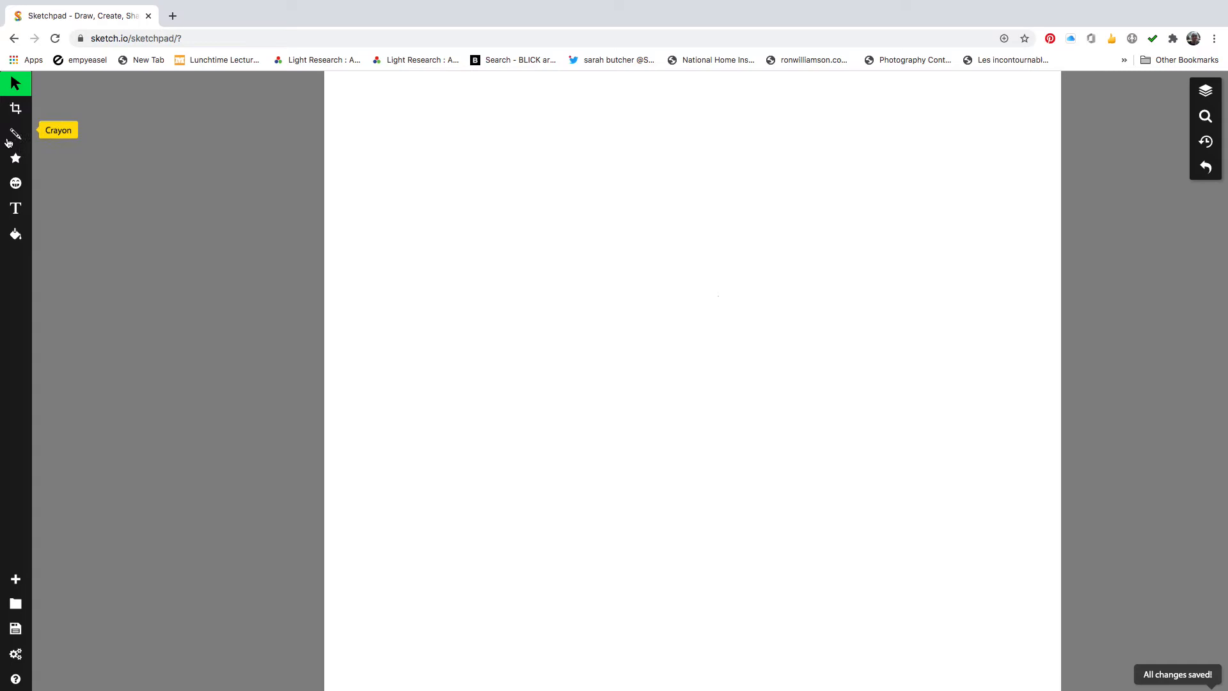
Step: Add a new text box reading "Joe" in the upper part of the blank page
left_click(16, 206)
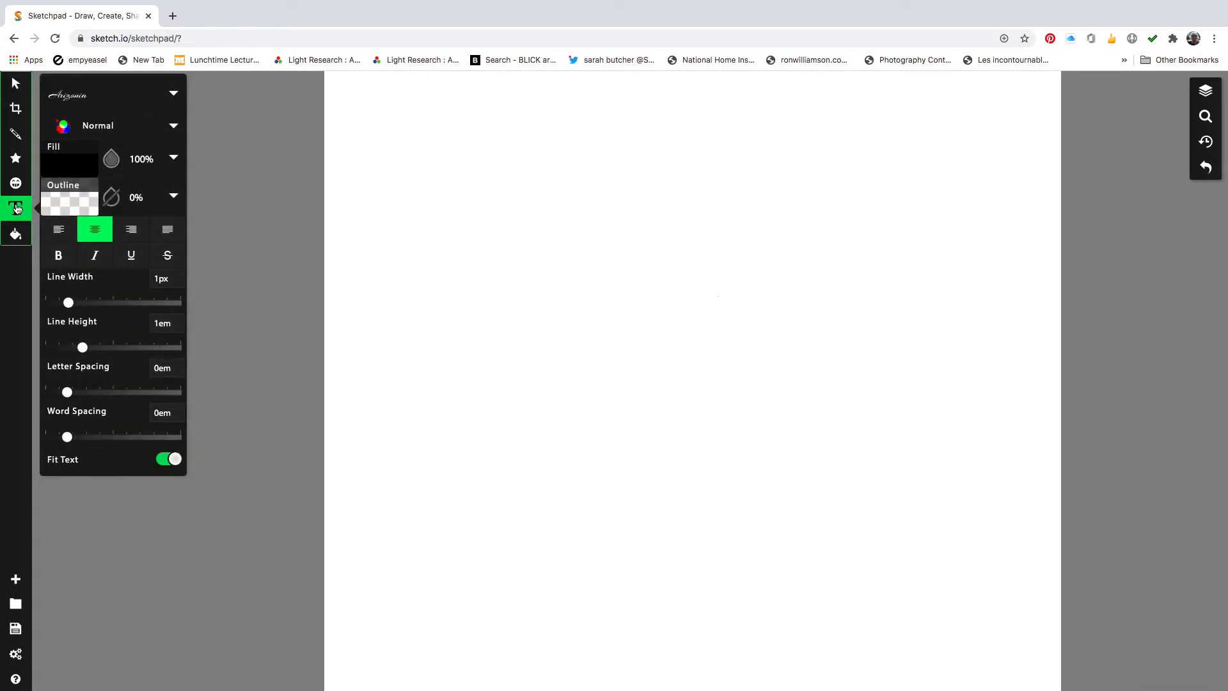
left_click(428, 222)
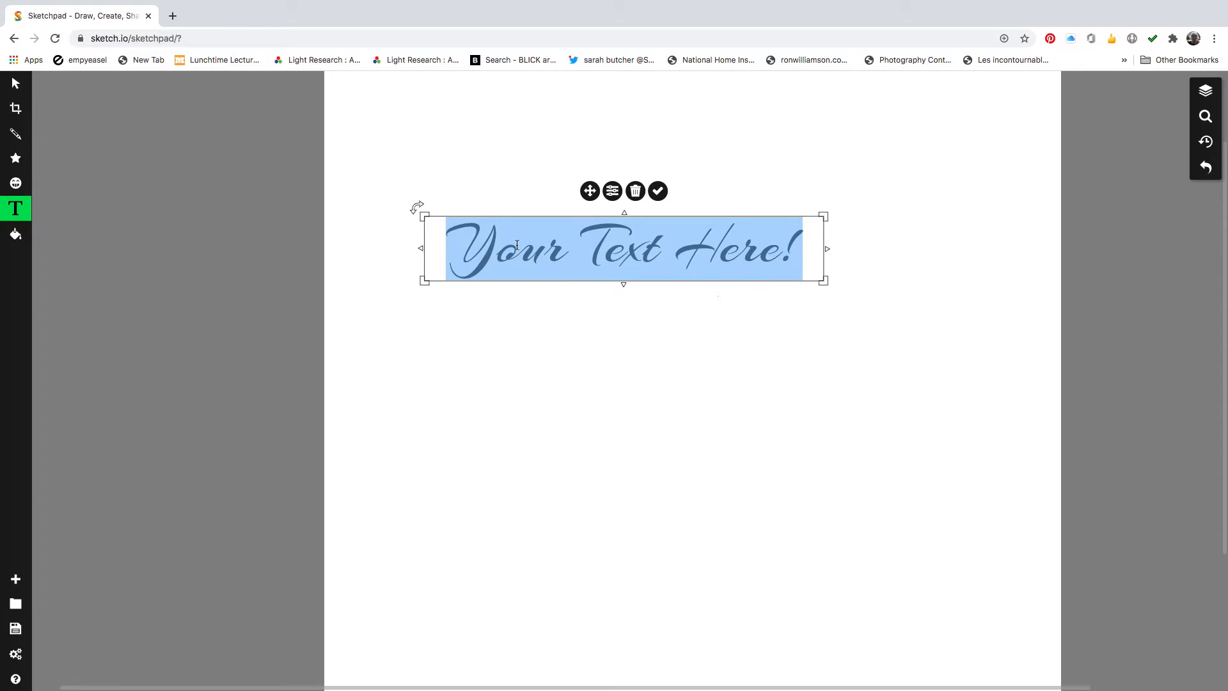
type("Joe")
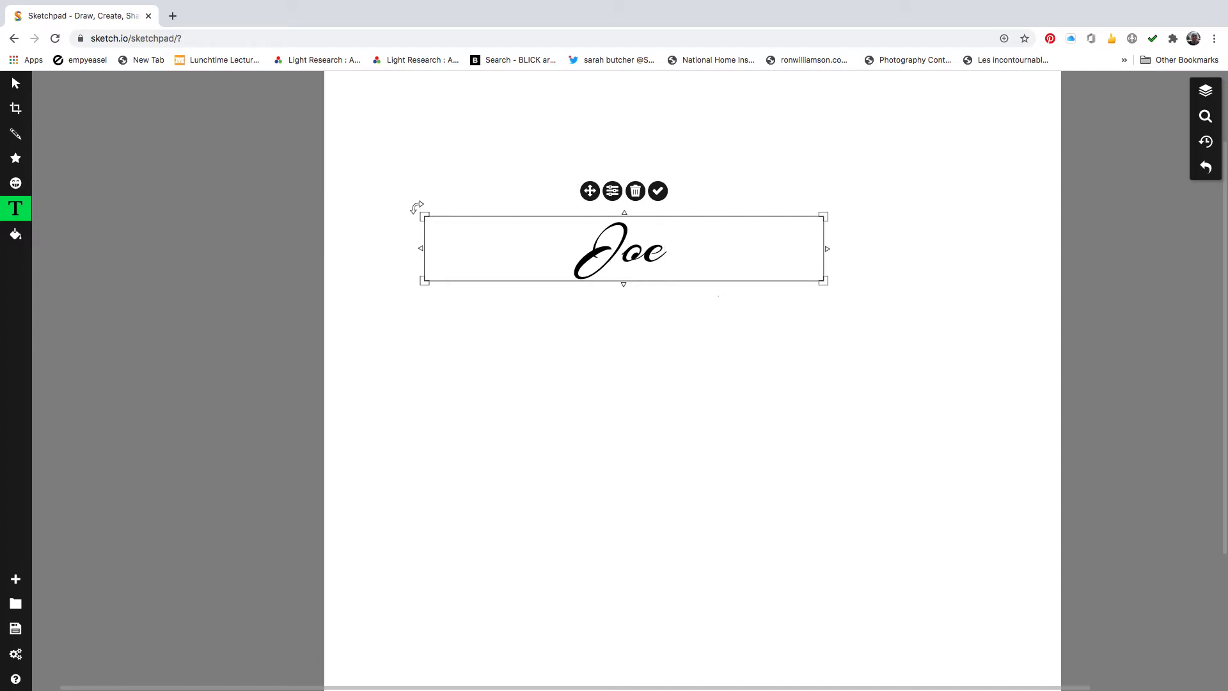
Step: Select the word "Joe" and change its font to Oswald
double_click(626, 250)
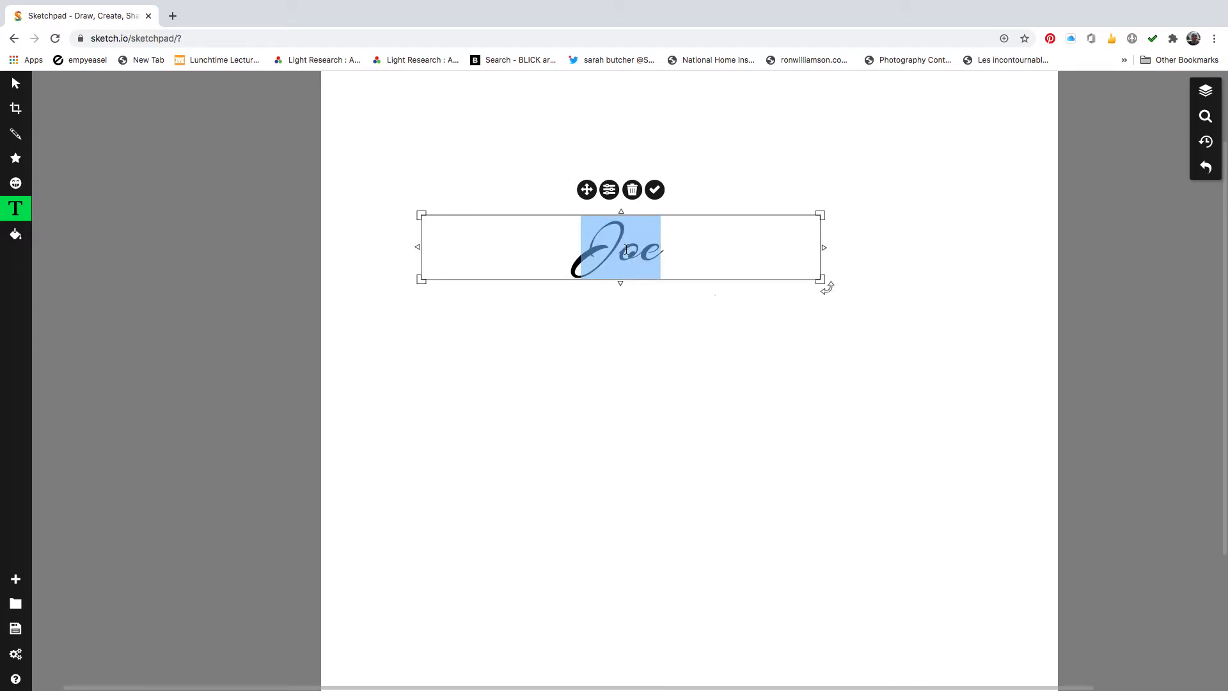
scroll(626, 250, "up", 1)
scroll(630, 247, "left", 1)
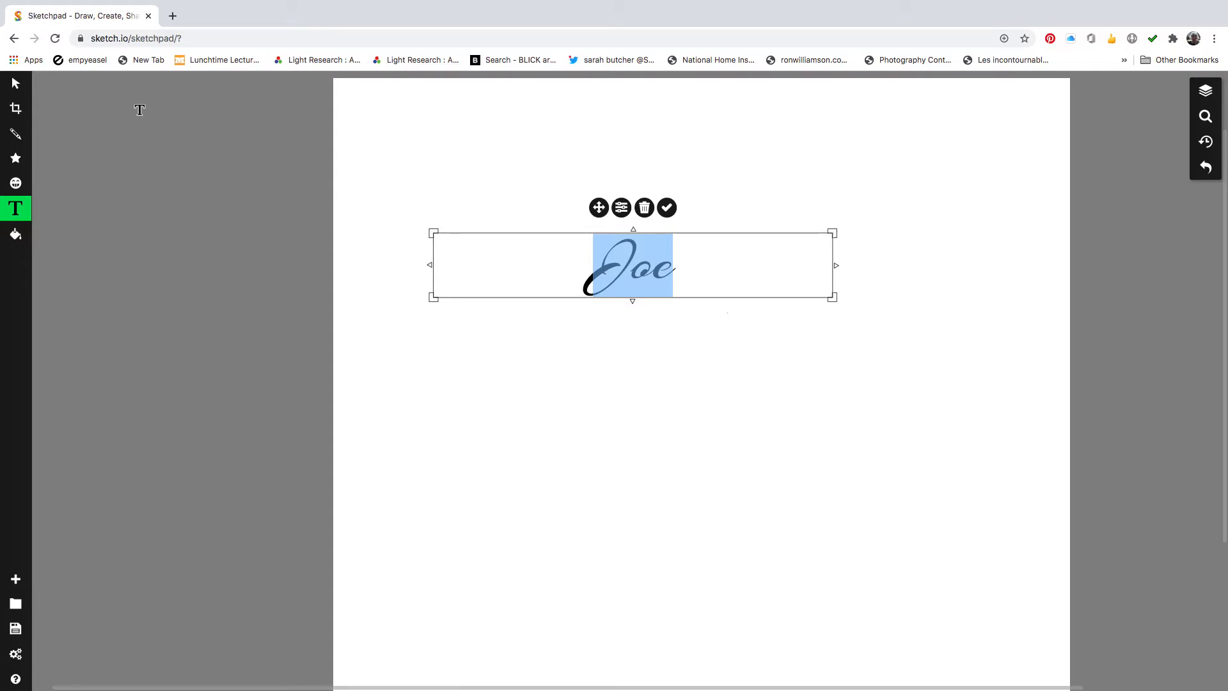
scroll(139, 110, "left", 1)
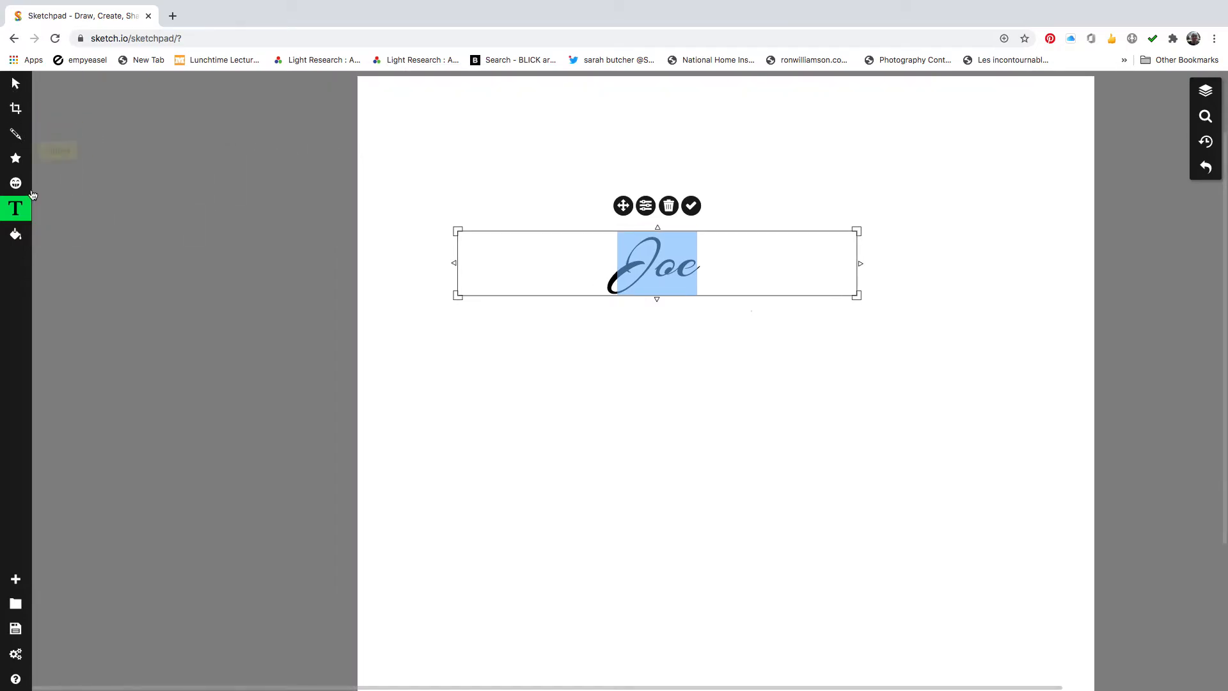
left_click(14, 207)
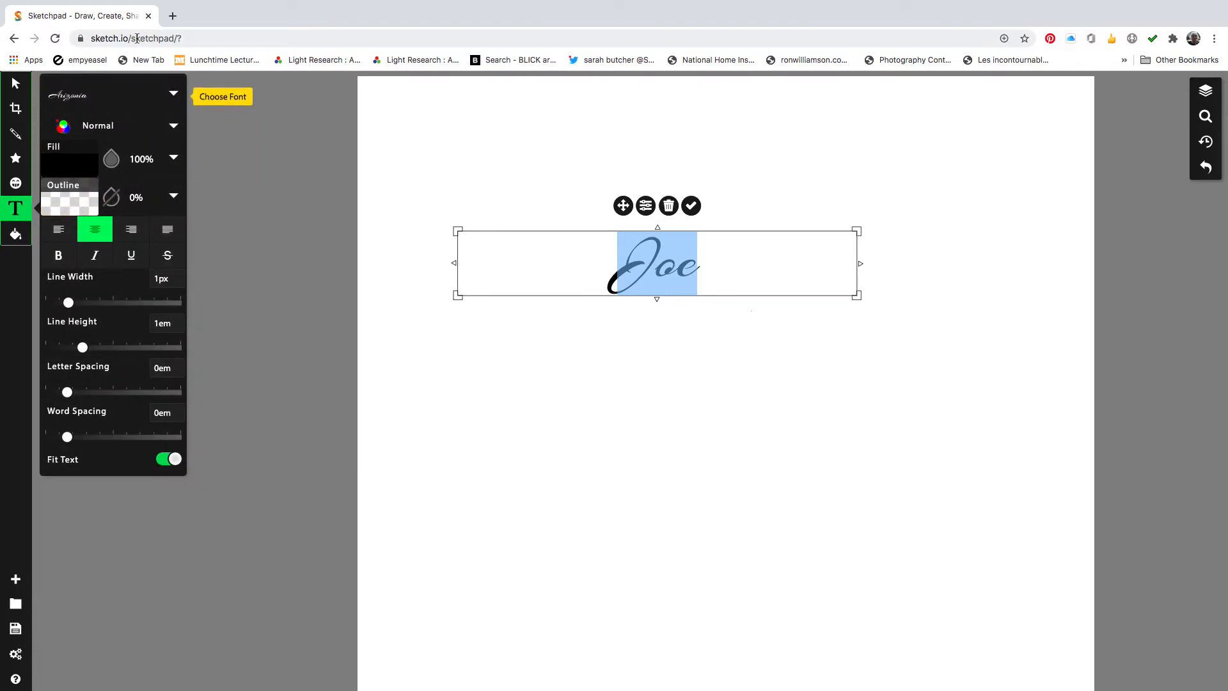
left_click(173, 94)
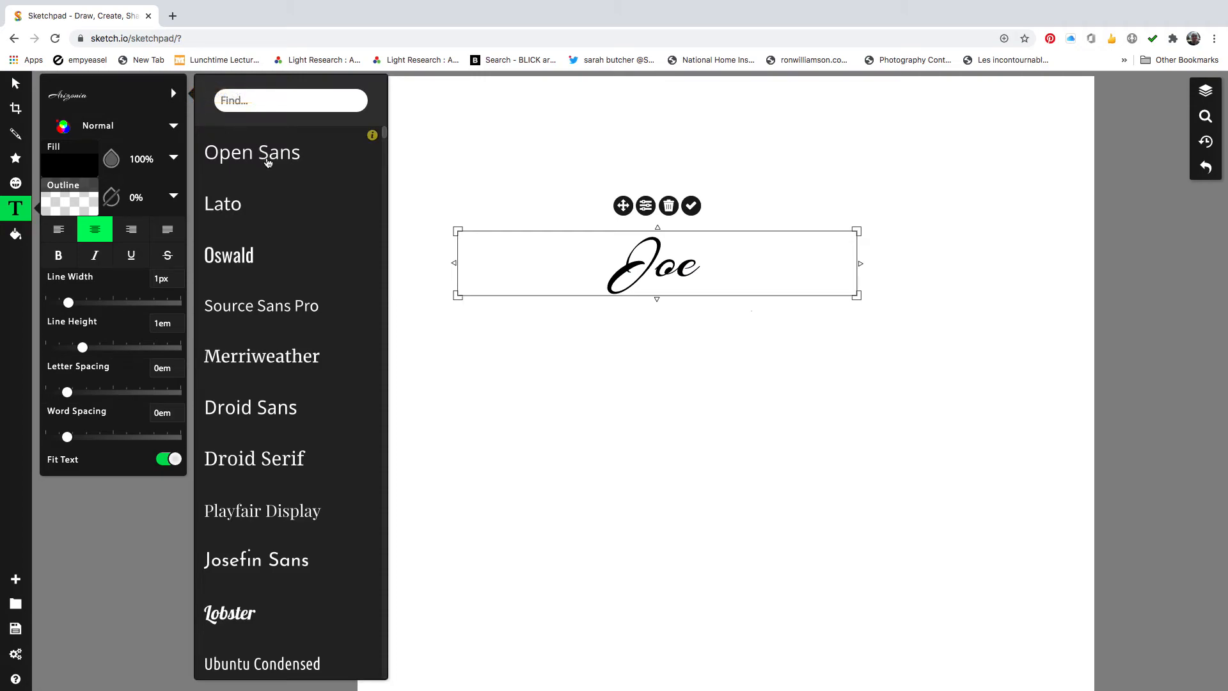
left_click(230, 259)
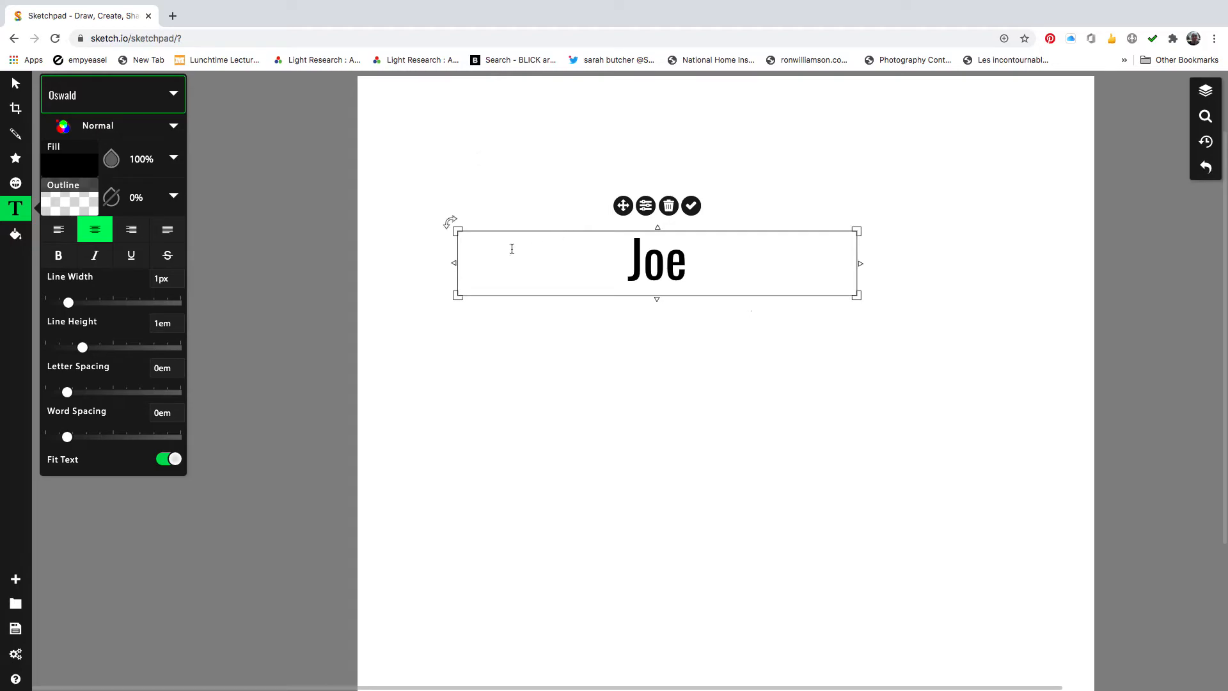
Step: Enlarge the "Joe" text box in both directions so the word fills most of the page width
left_click_drag(458, 231, 402, 106)
left_click_drag(857, 296, 1023, 673)
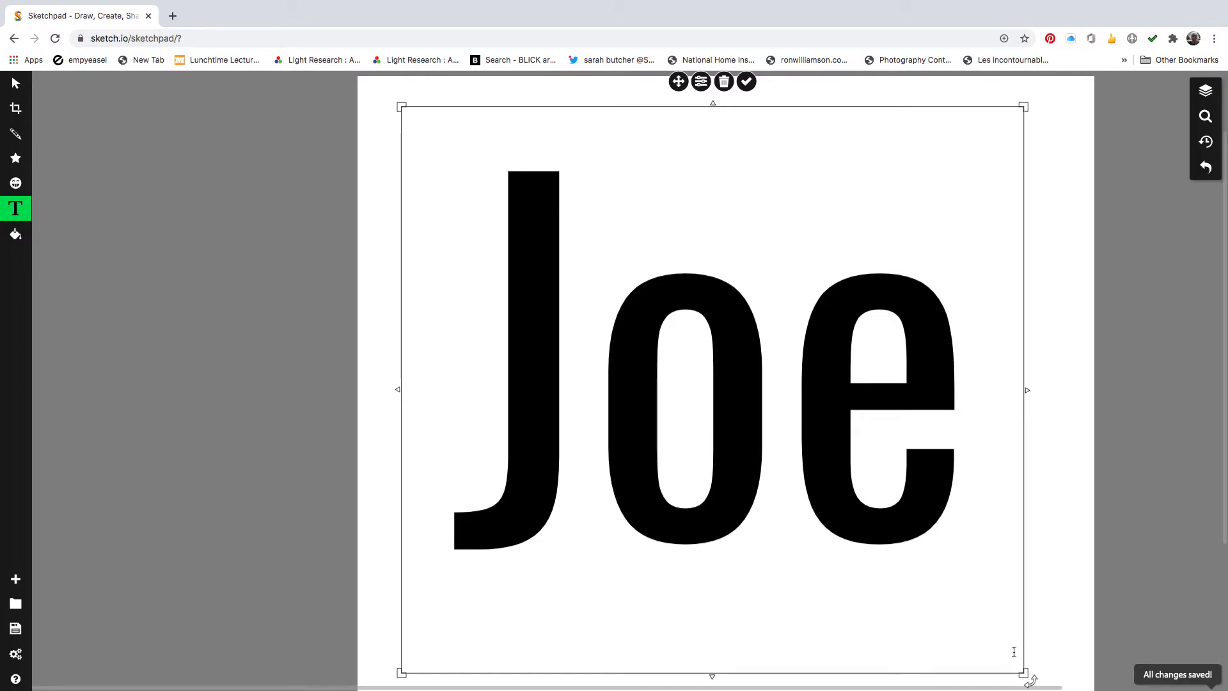
left_click_drag(1025, 675, 1059, 689)
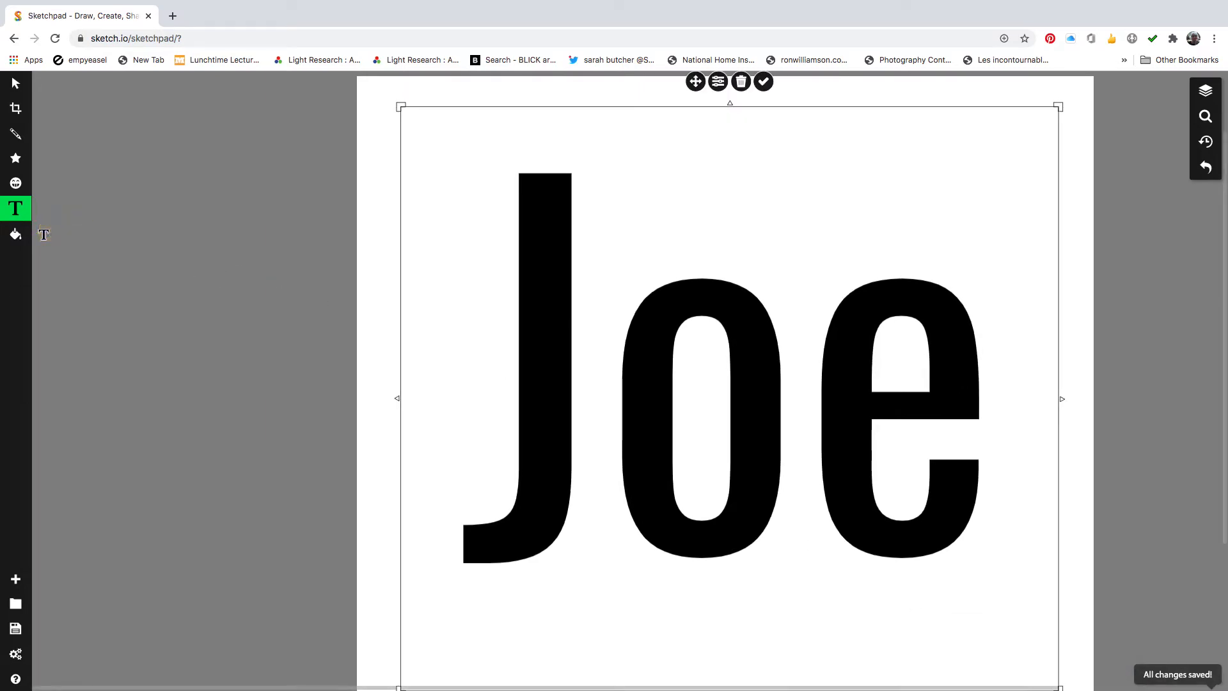
Step: Try left and right alignment on the "Joe" text, keep it centred, and make it bold
left_click(15, 211)
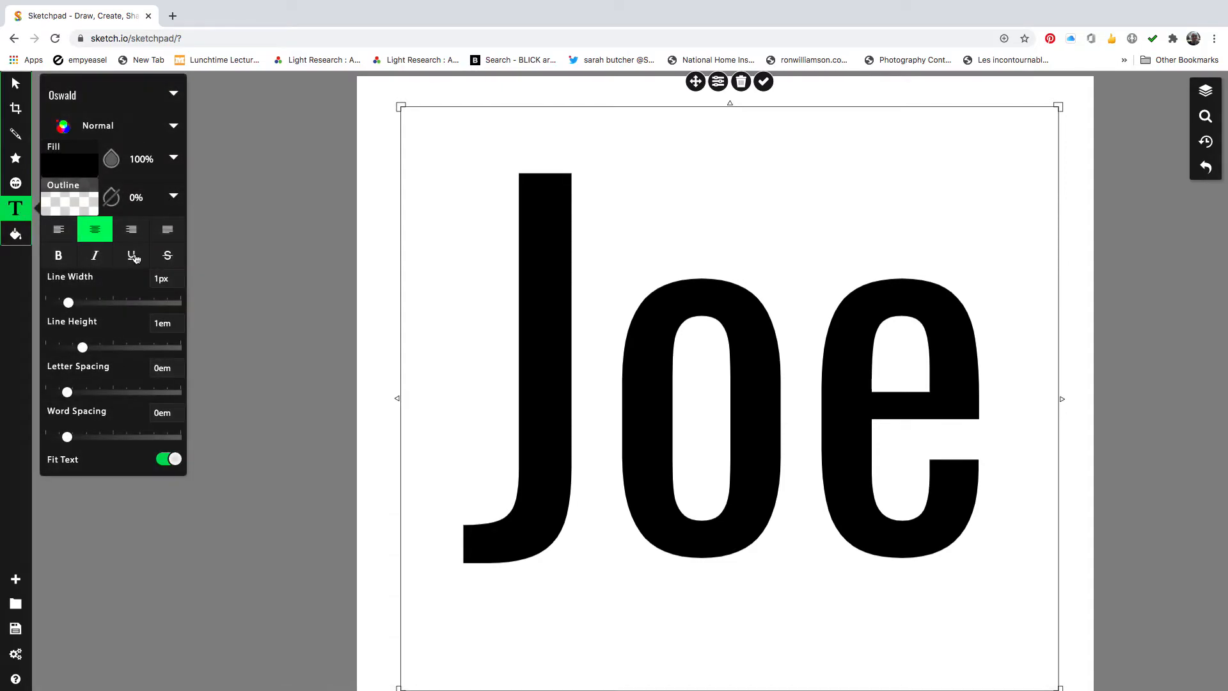
left_click(58, 231)
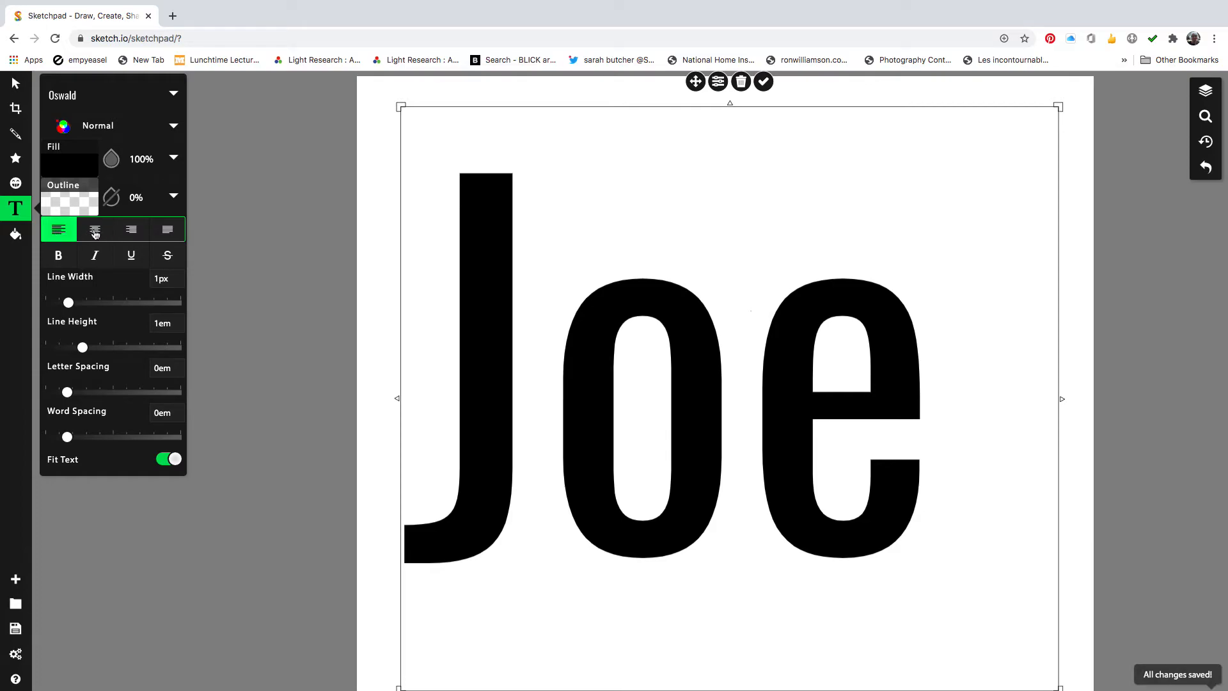
left_click(95, 231)
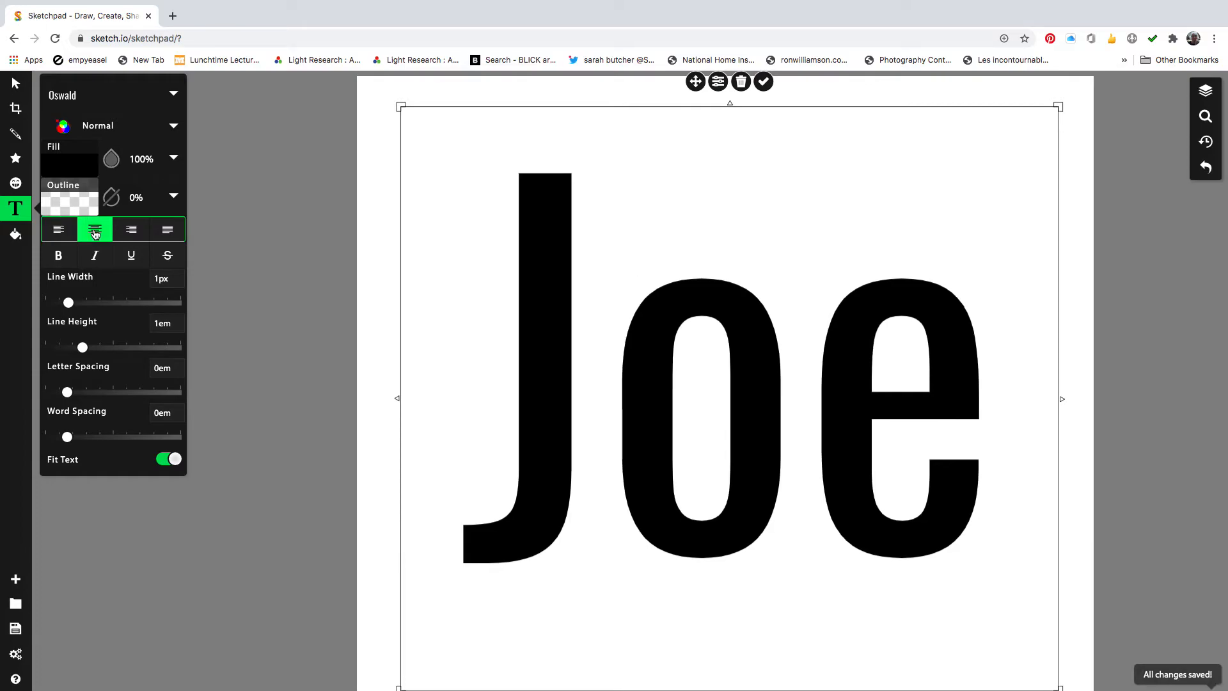
left_click(129, 232)
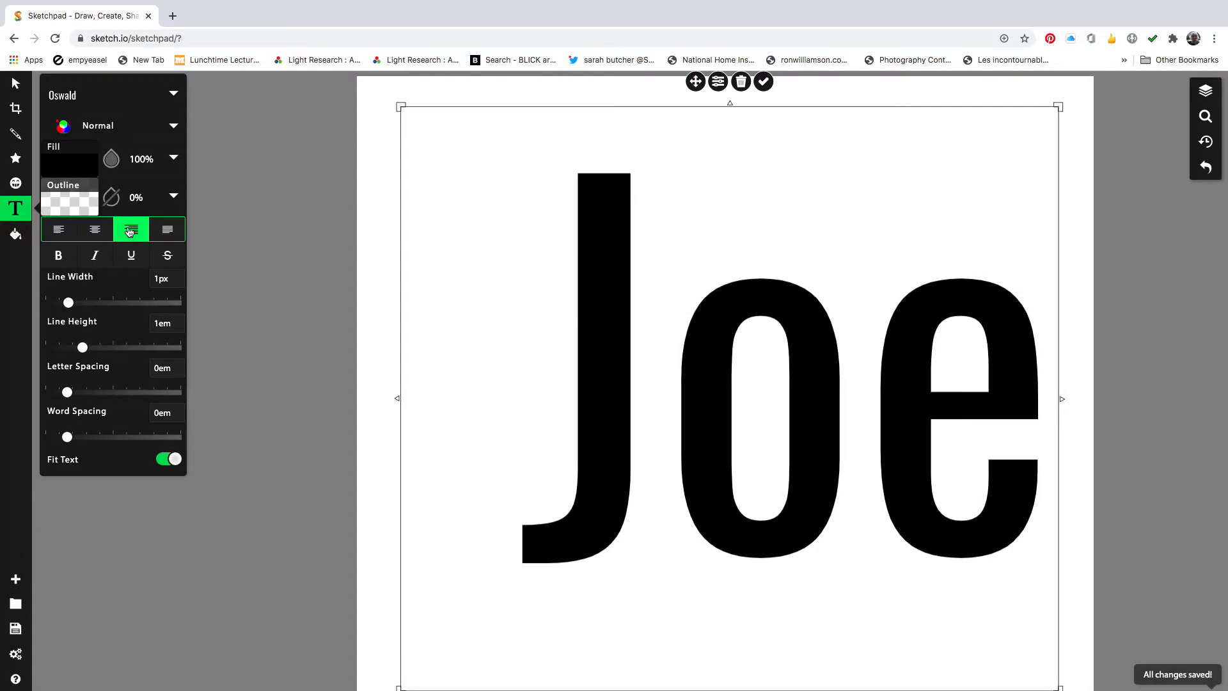
left_click(93, 231)
left_click(59, 230)
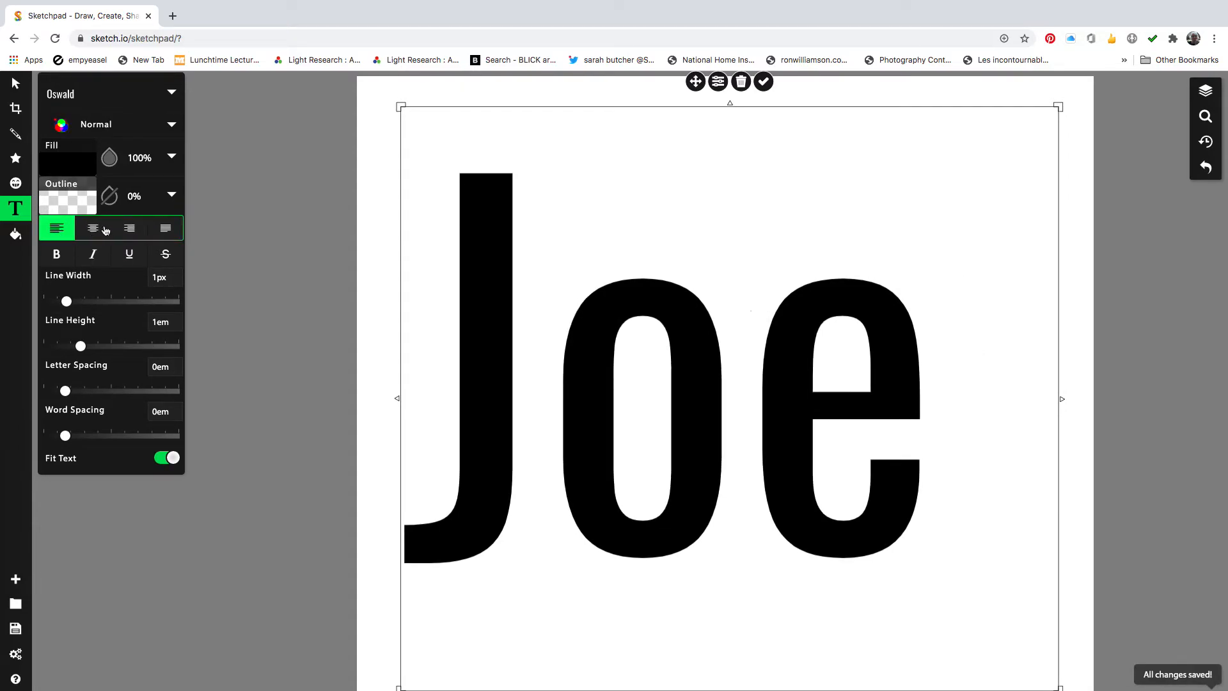
left_click(136, 231)
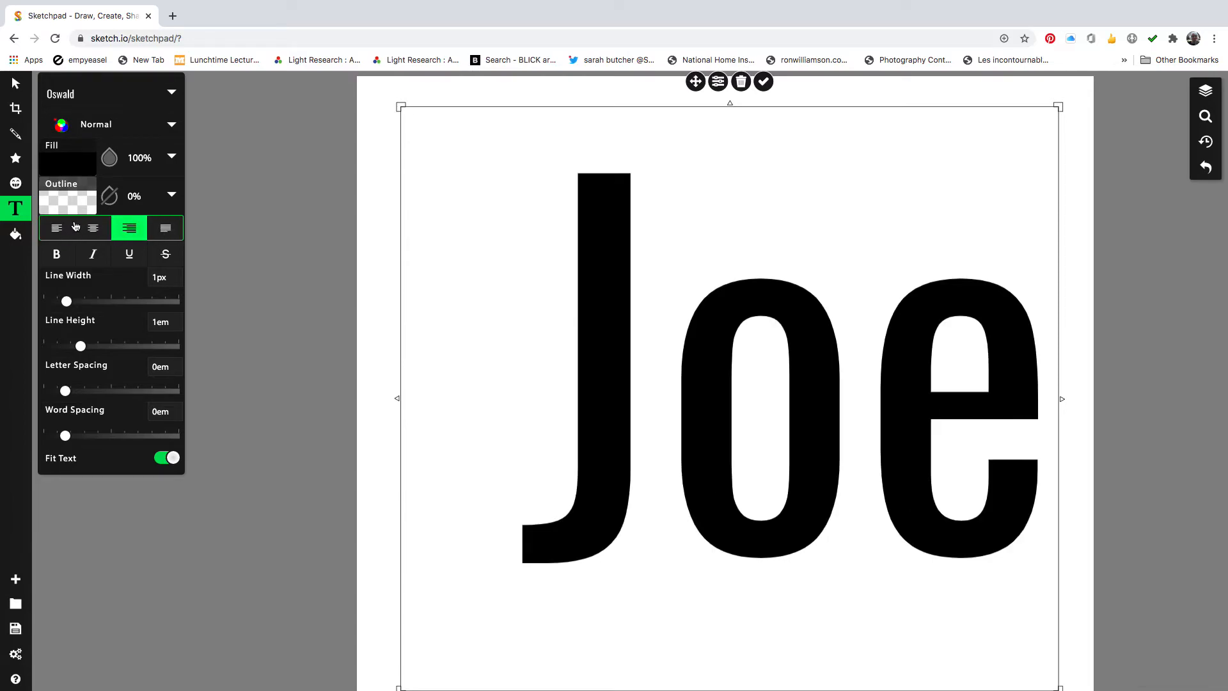
left_click(92, 234)
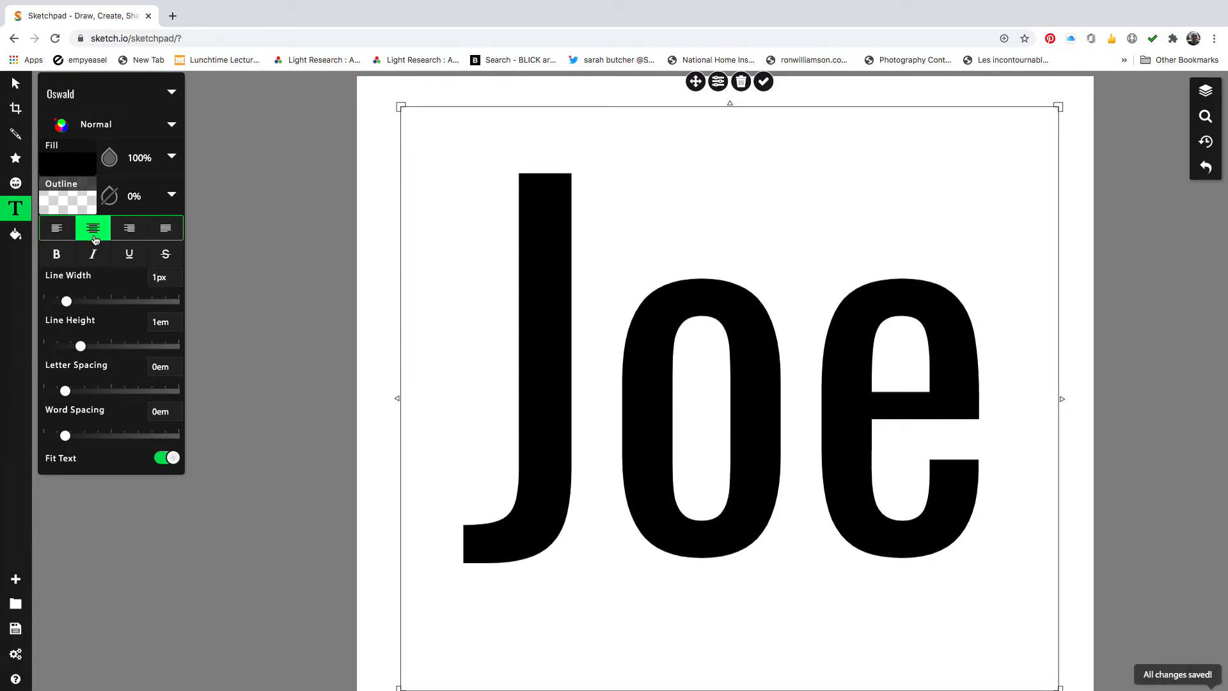
left_click(57, 255)
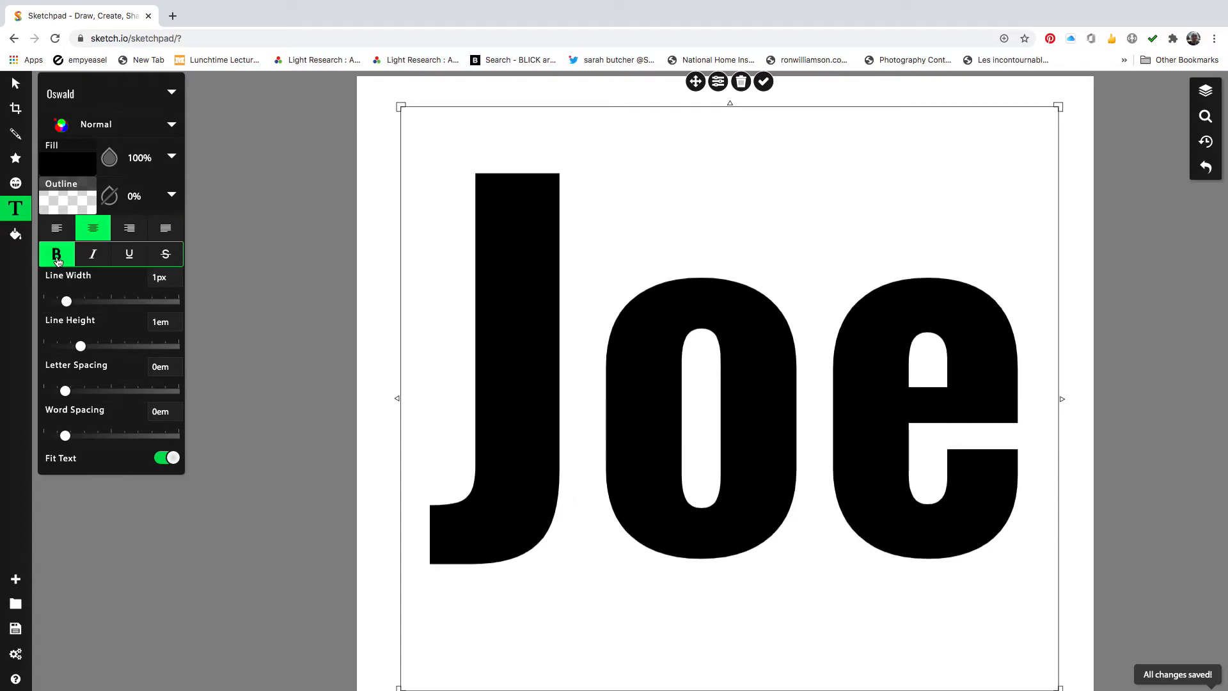
Step: Give the "Joe" letters a blue linear-gradient outline with a line width of 14 px
left_click_drag(66, 301, 41, 296)
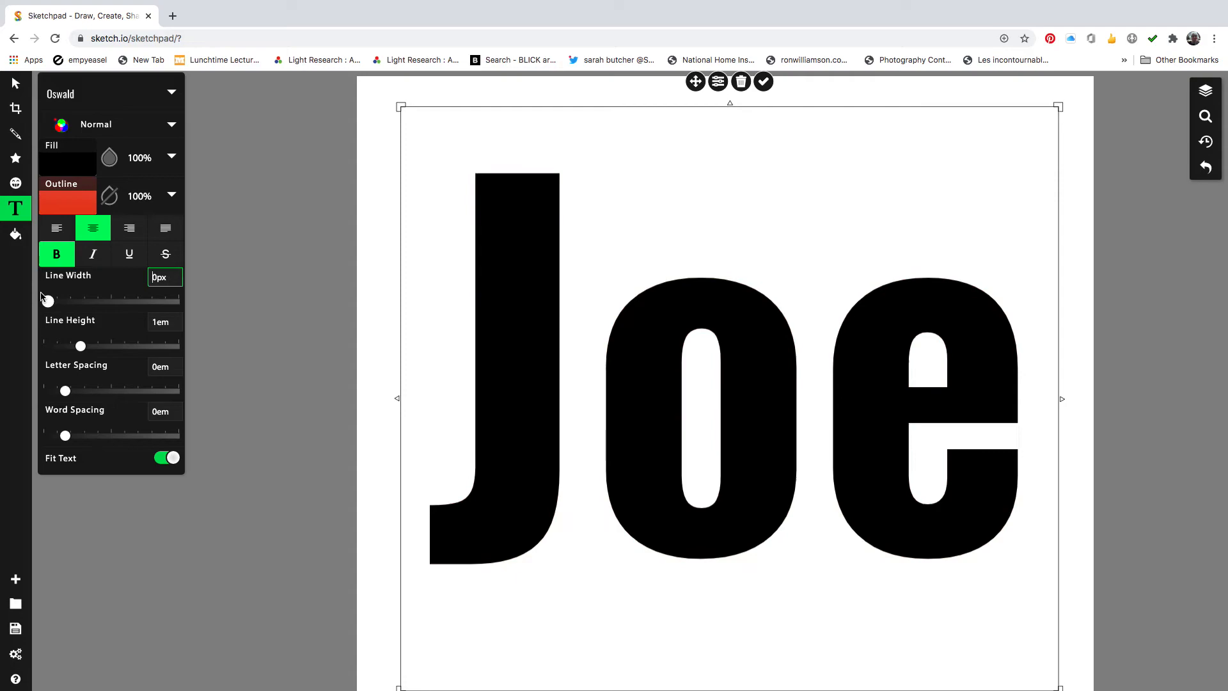
left_click(71, 161)
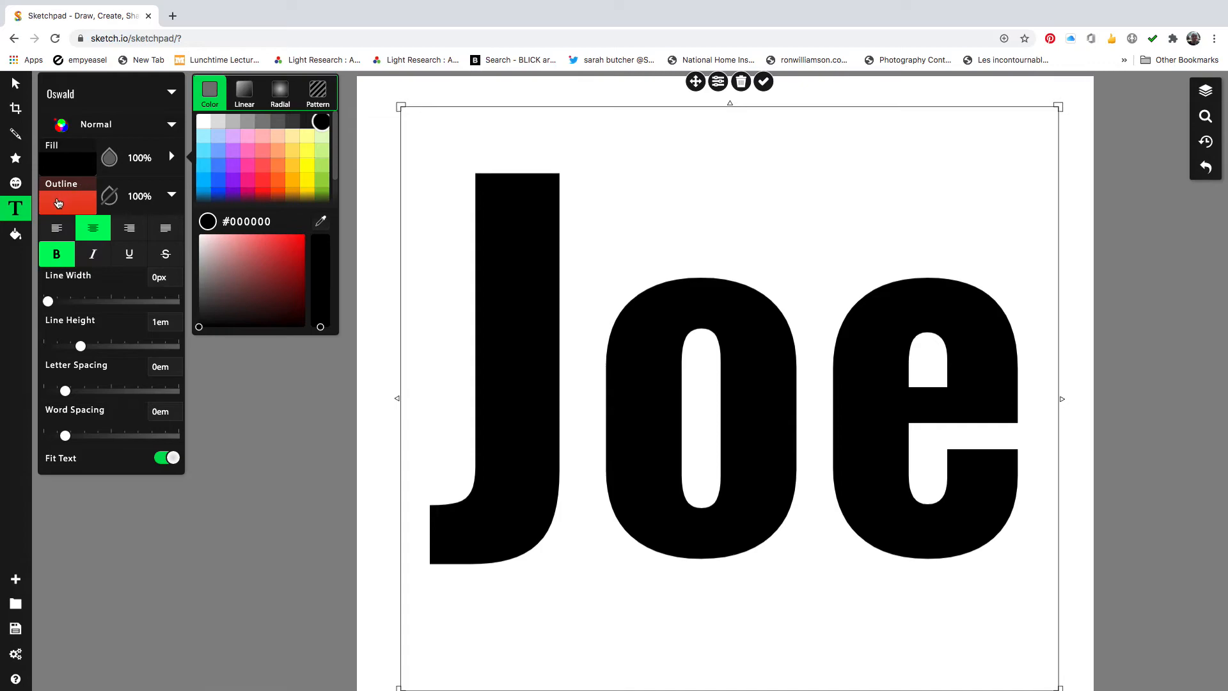
left_click(58, 203)
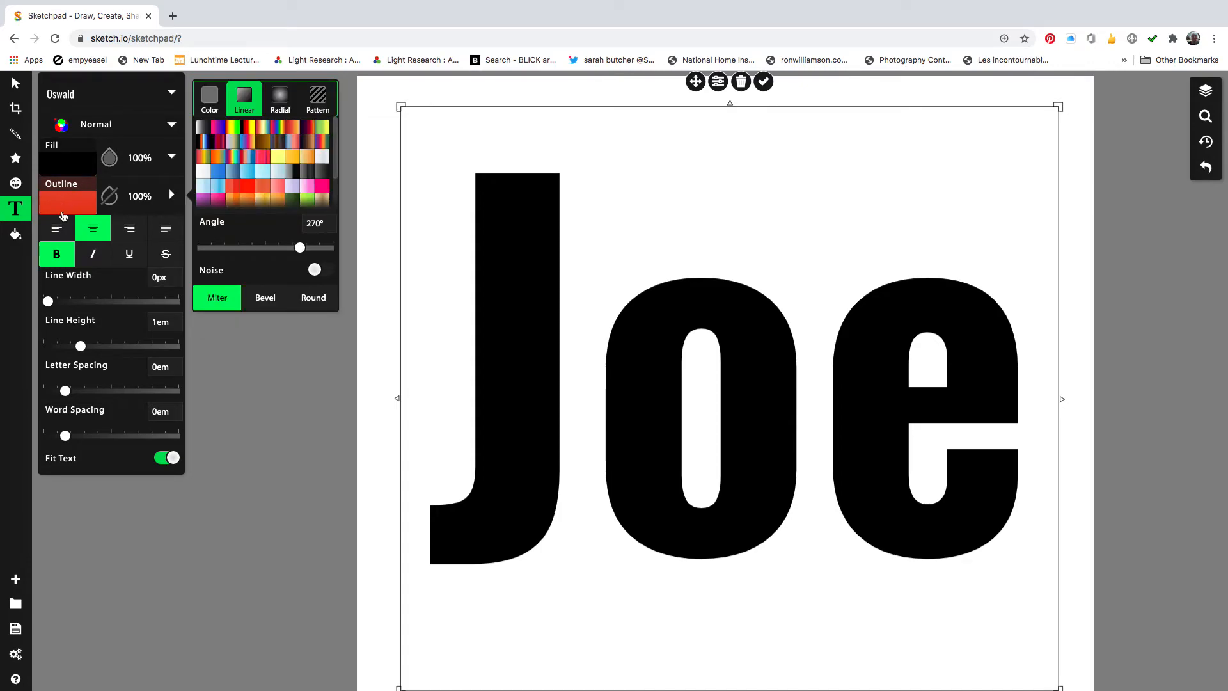
left_click(218, 171)
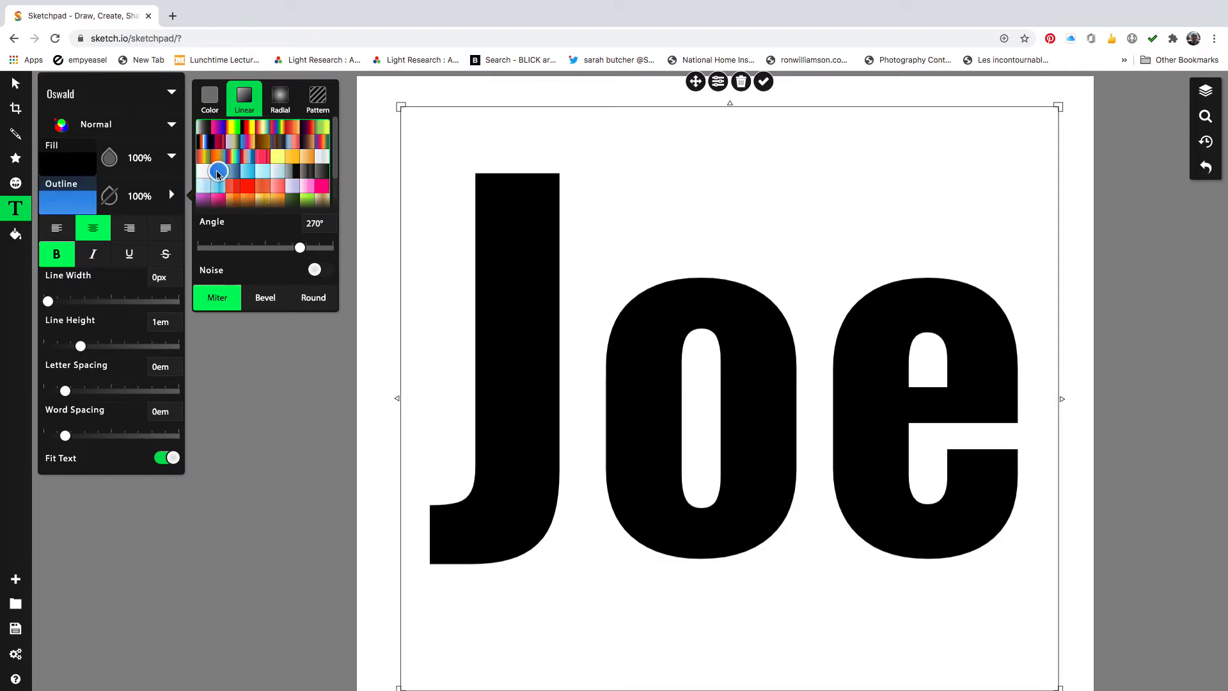
left_click_drag(48, 300, 114, 301)
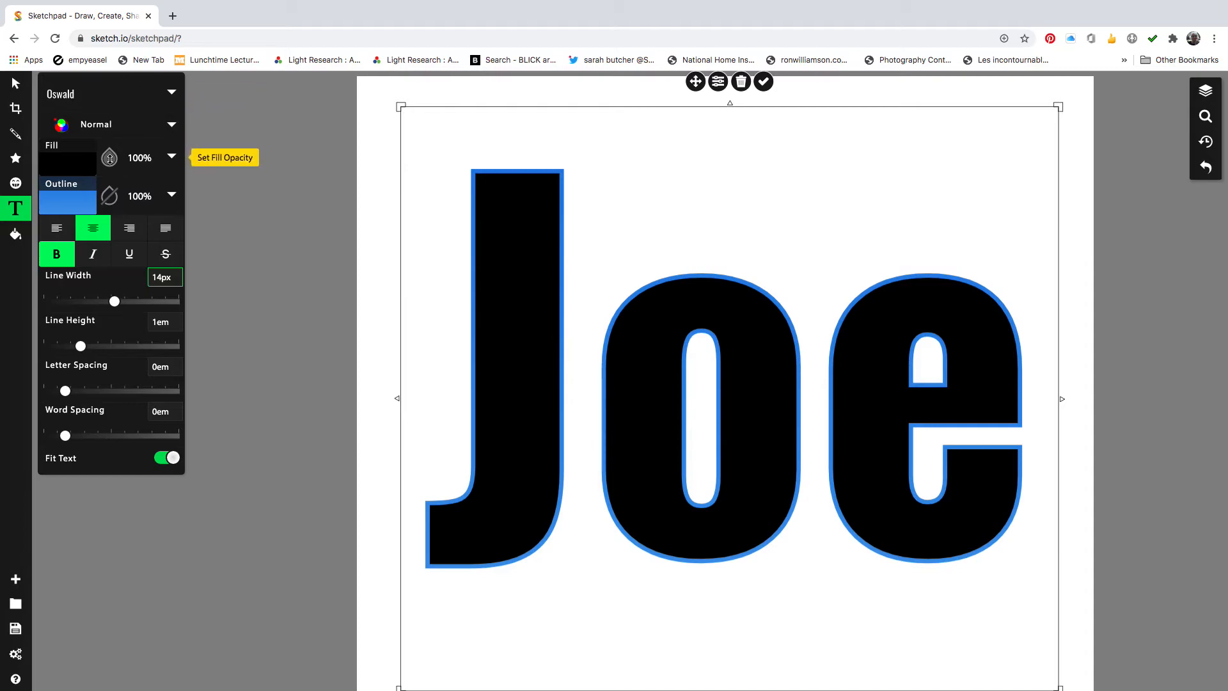
Step: Change the outline of "Joe" to a brown pattern and set its line width to 42 px
left_click(78, 207)
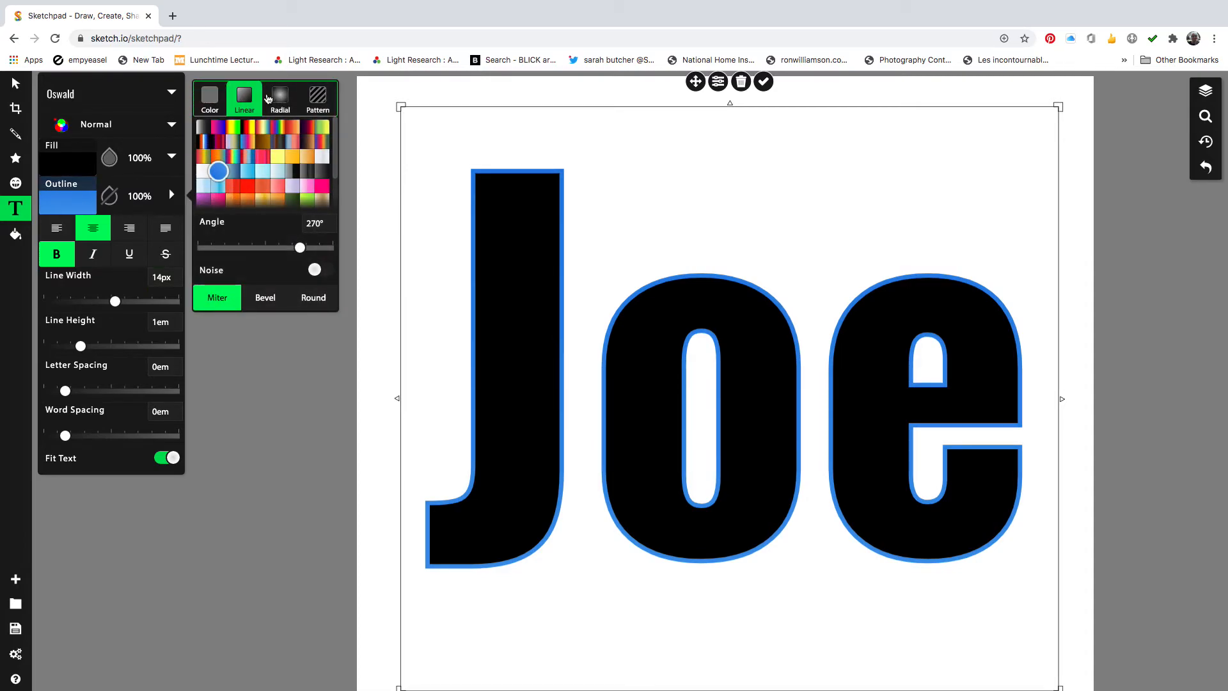
left_click(316, 99)
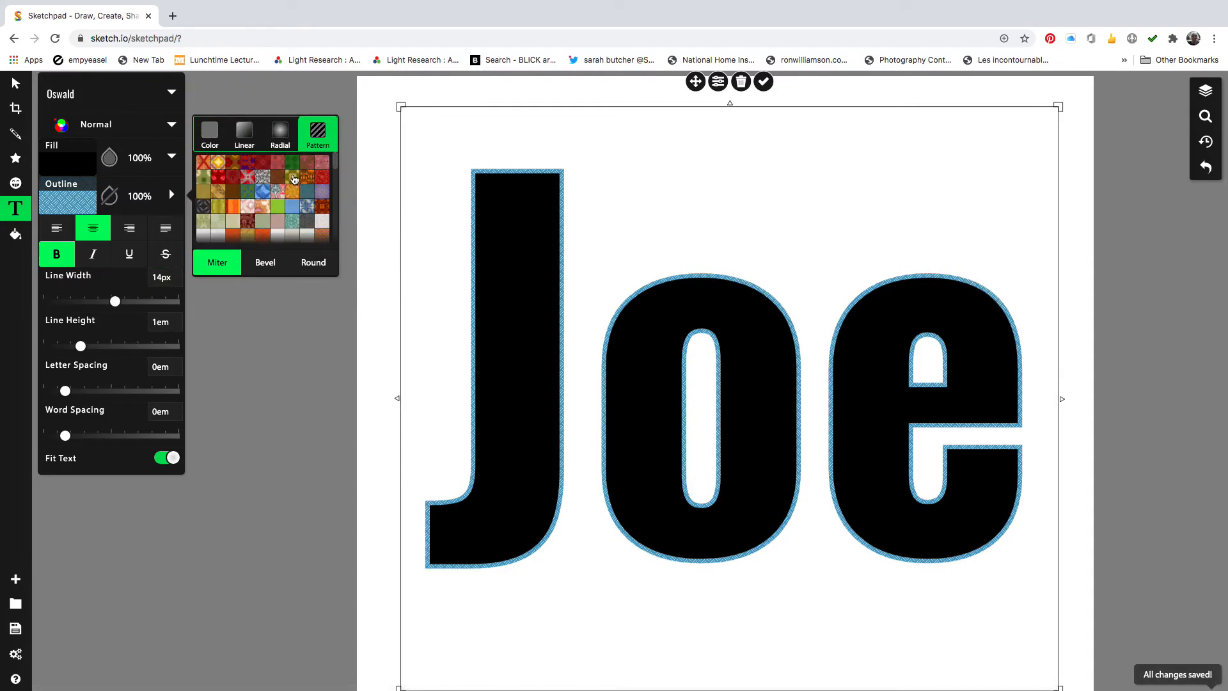
left_click(293, 176)
left_click(233, 191)
left_click_drag(120, 301, 164, 301)
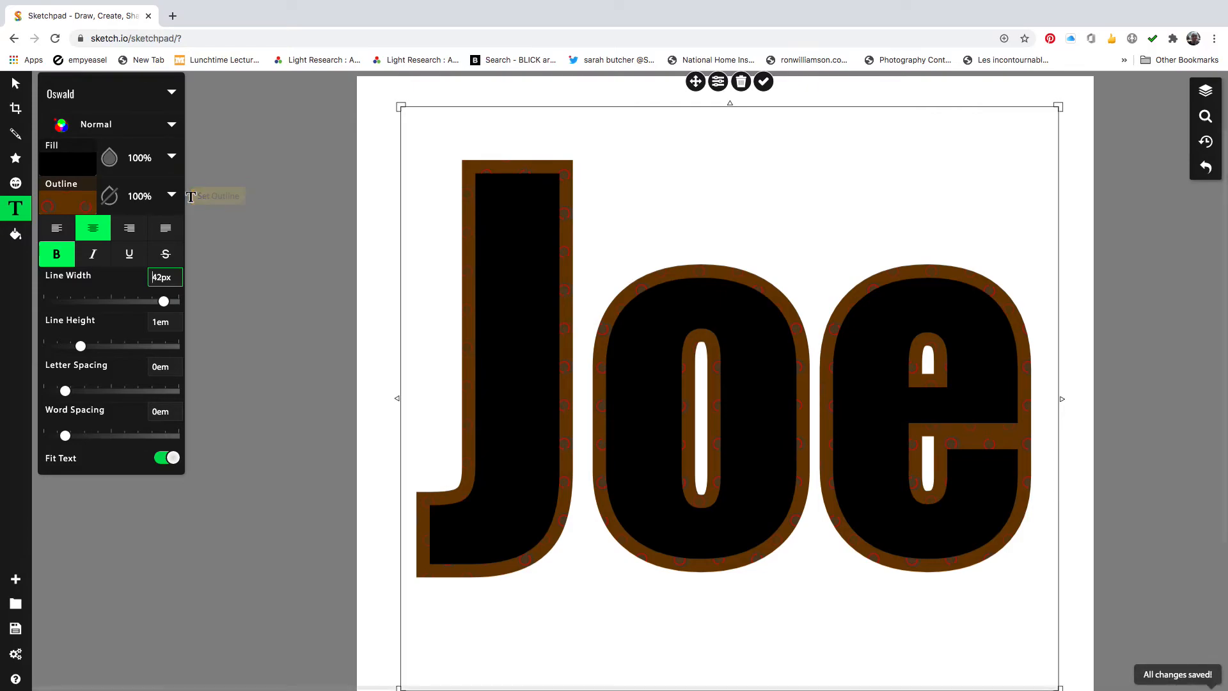
Step: Try green, dark purple-and-orange and rust-red patterns on the outline of the "Joe" letters
left_click(90, 204)
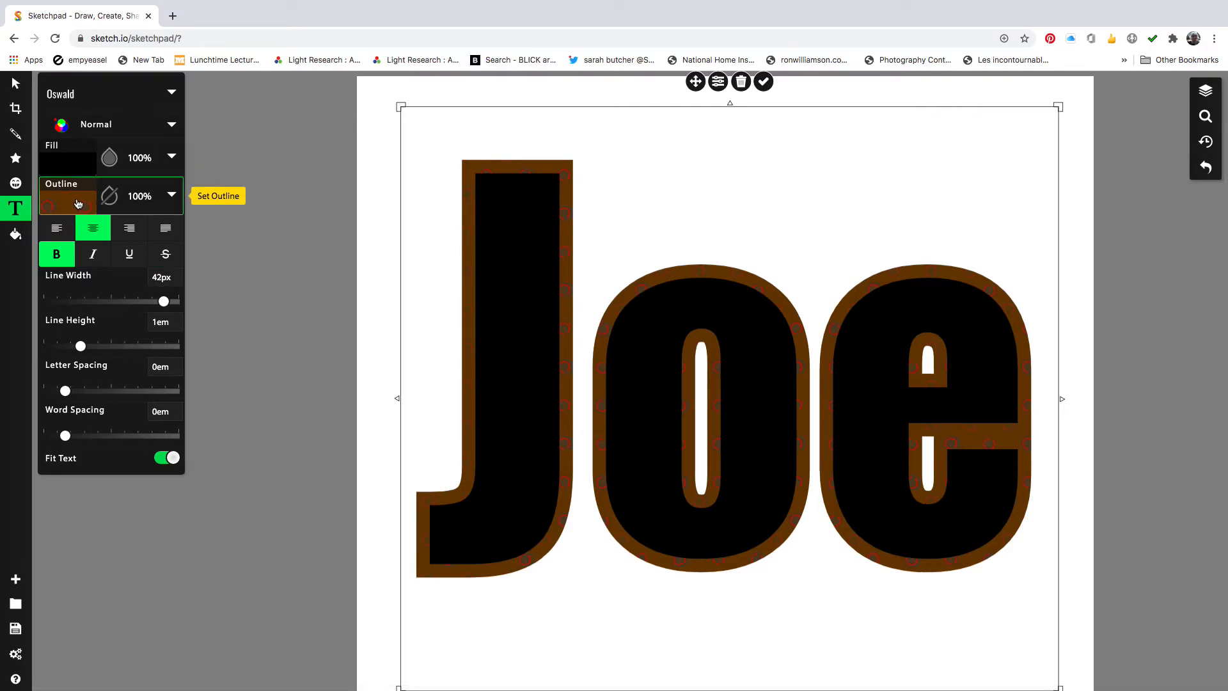
scroll(287, 214, "down", 5)
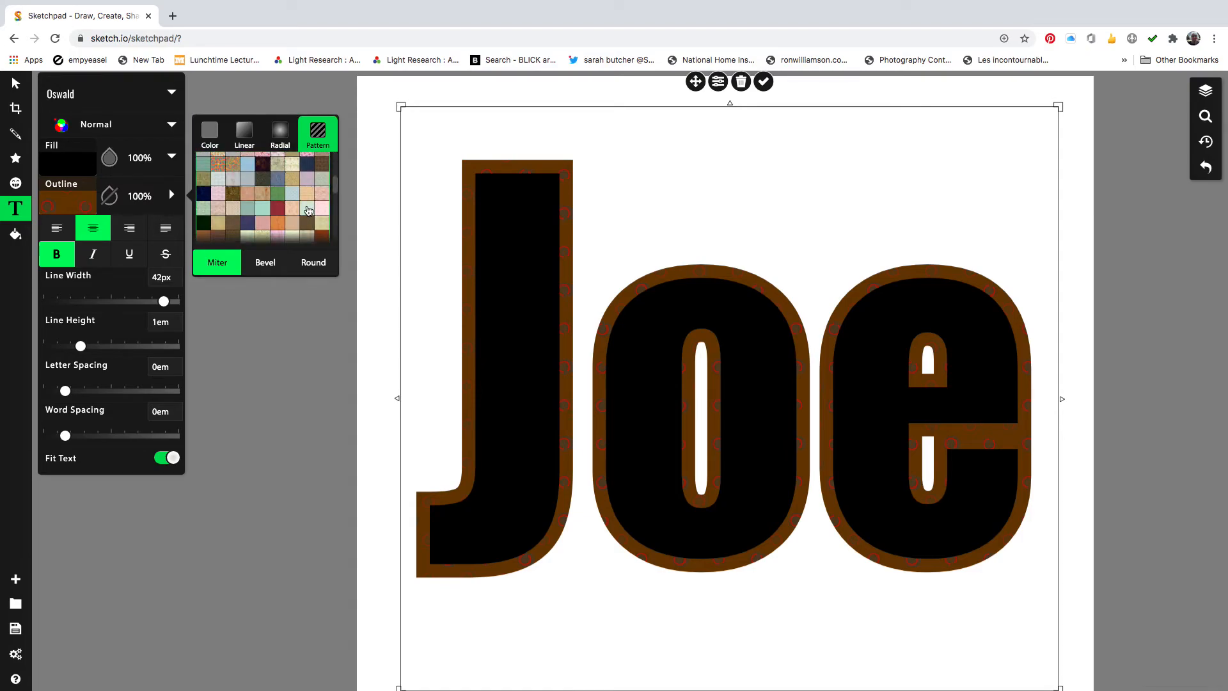
left_click(278, 193)
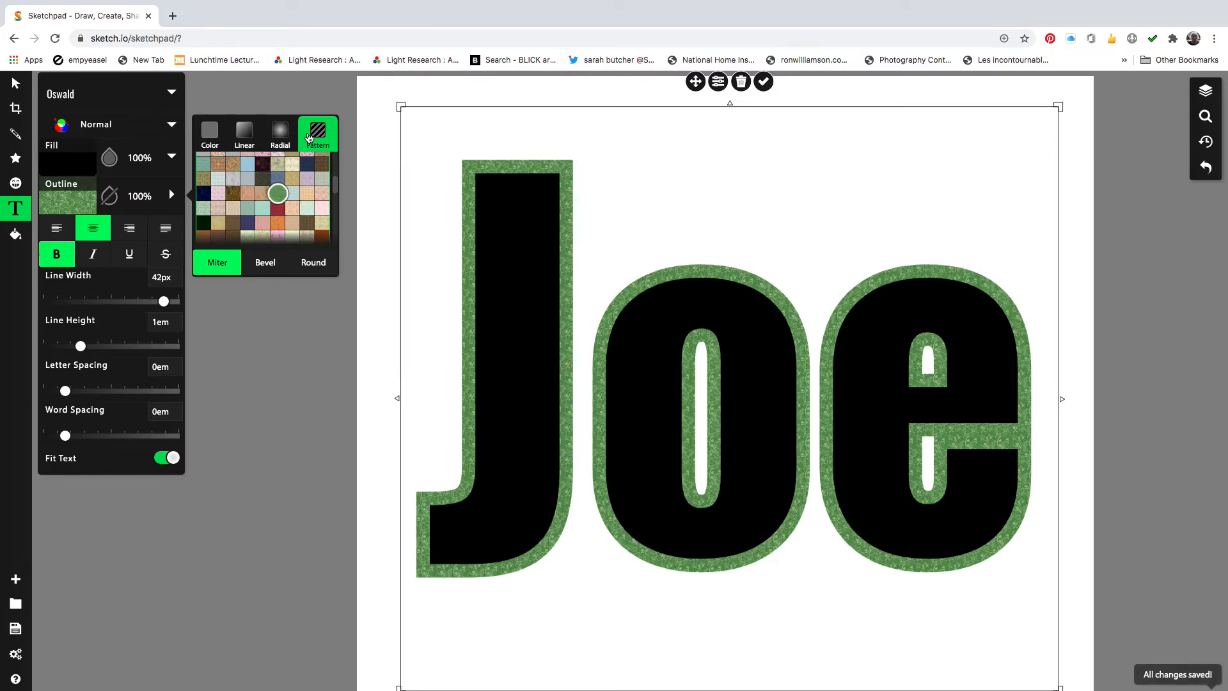
left_click(234, 179)
left_click(262, 171)
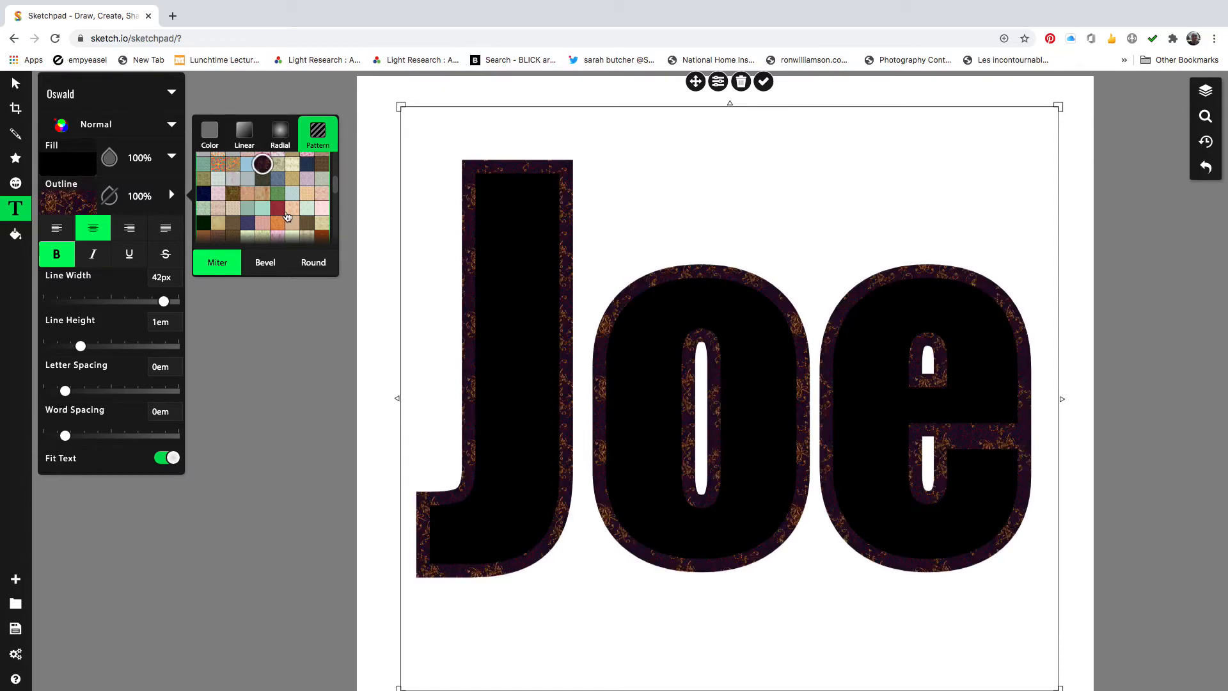
scroll(296, 213, "down", 3)
scroll(298, 212, "down", 3)
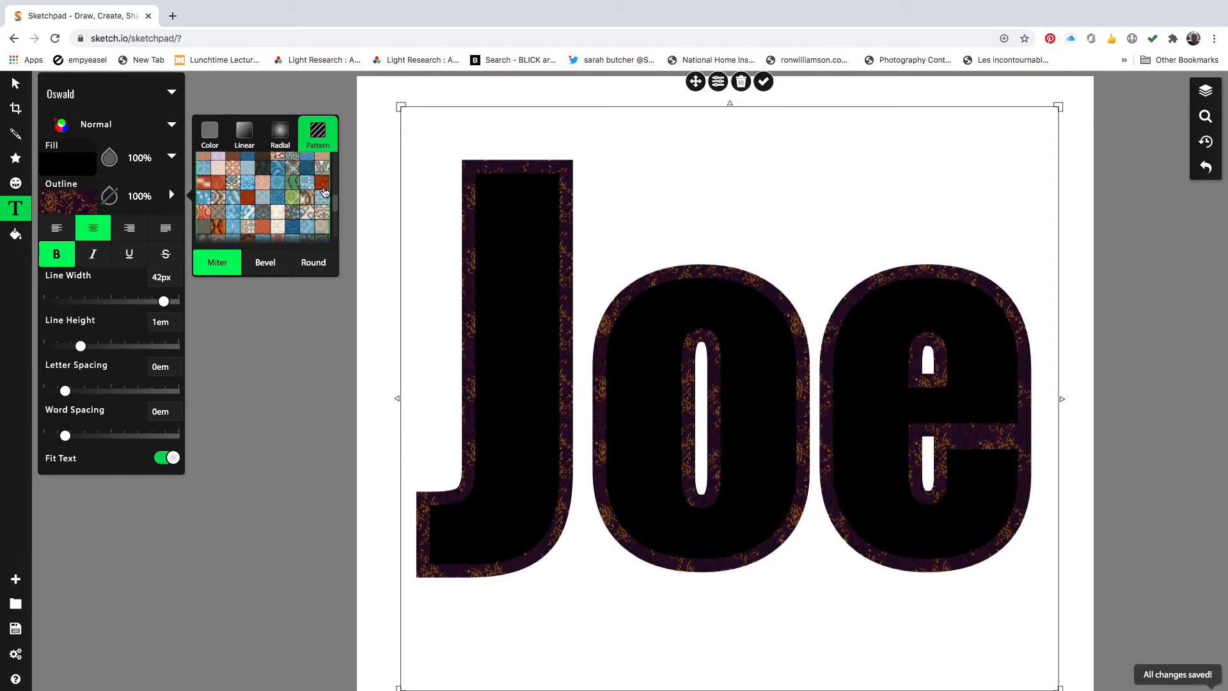
left_click(321, 183)
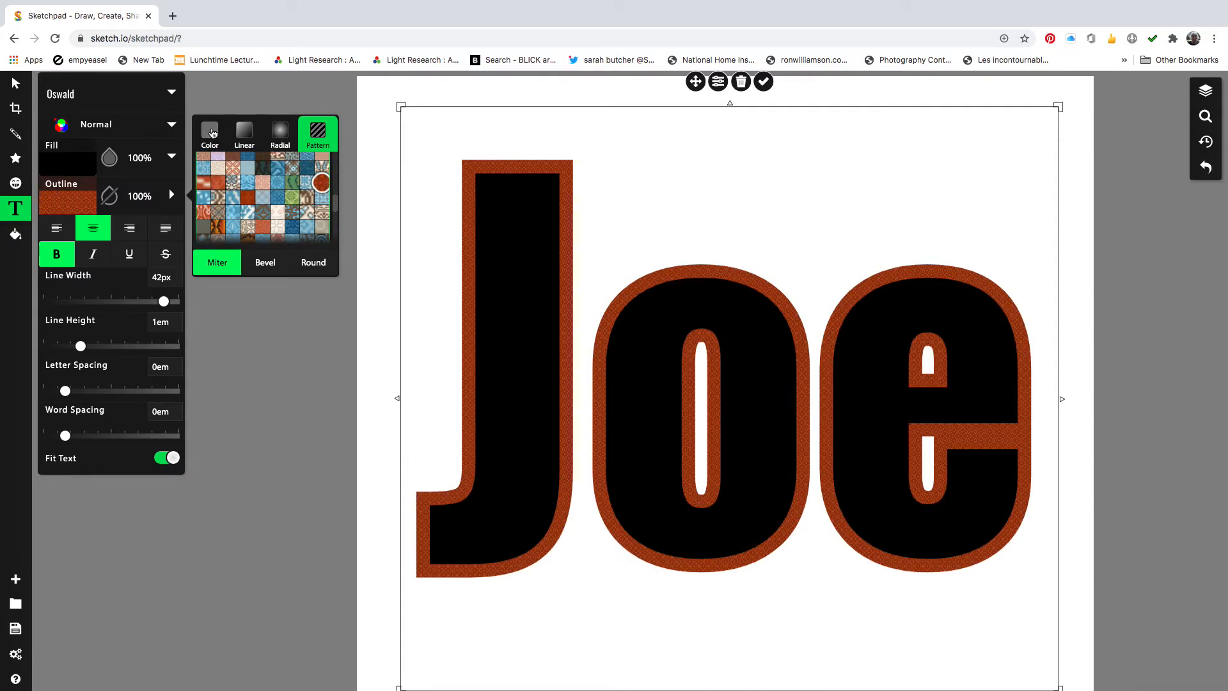
Step: Give "Joe" a solid red #ff1b1b outline, after trying purple, and a solid blue #2469ff fill
left_click(213, 133)
left_click(228, 156)
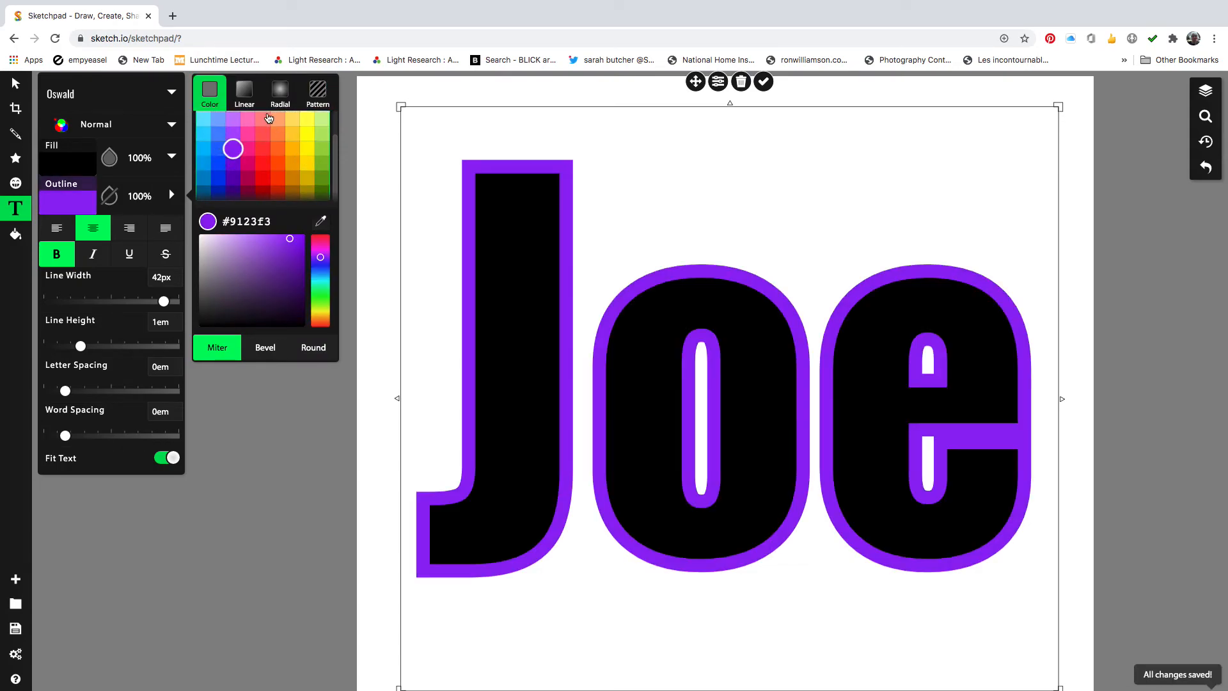
left_click(262, 163)
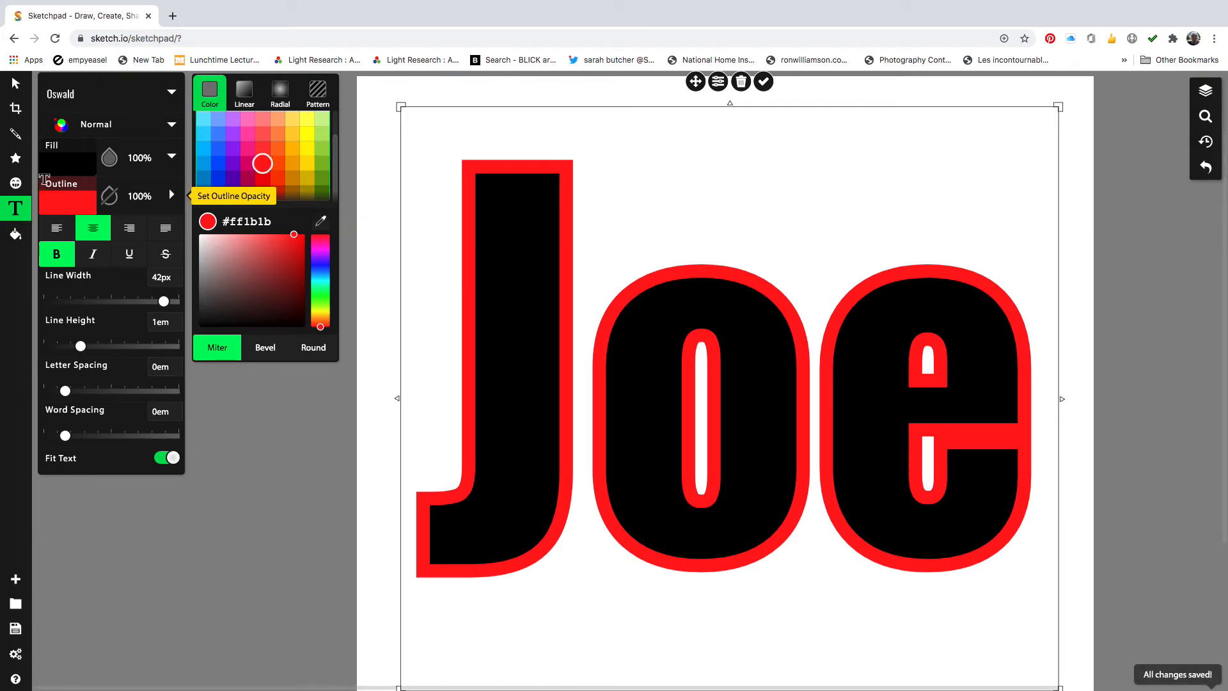
left_click(73, 165)
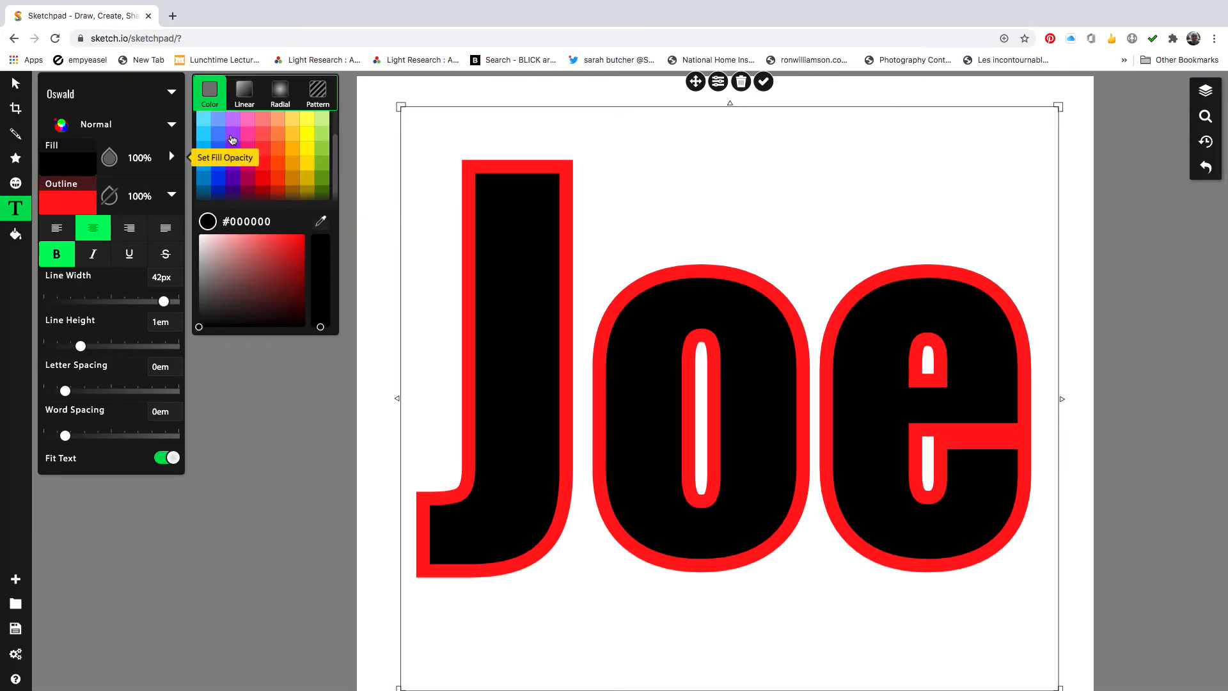
left_click(218, 148)
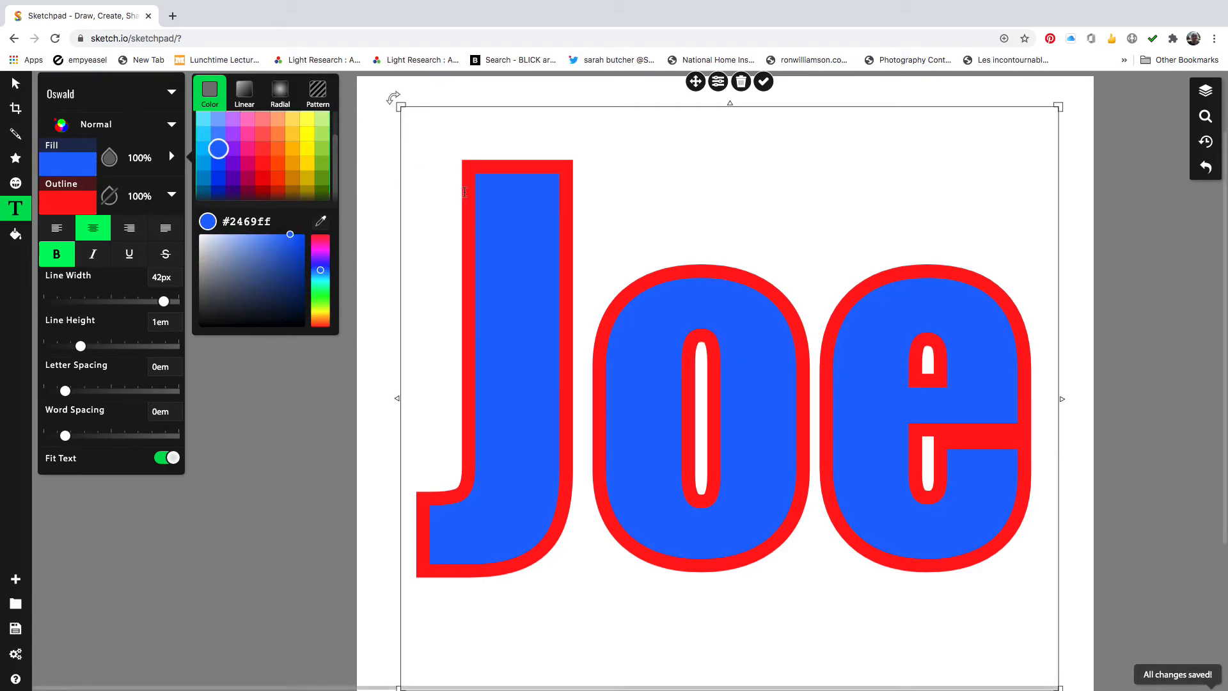
left_click(80, 96)
left_click(500, 122)
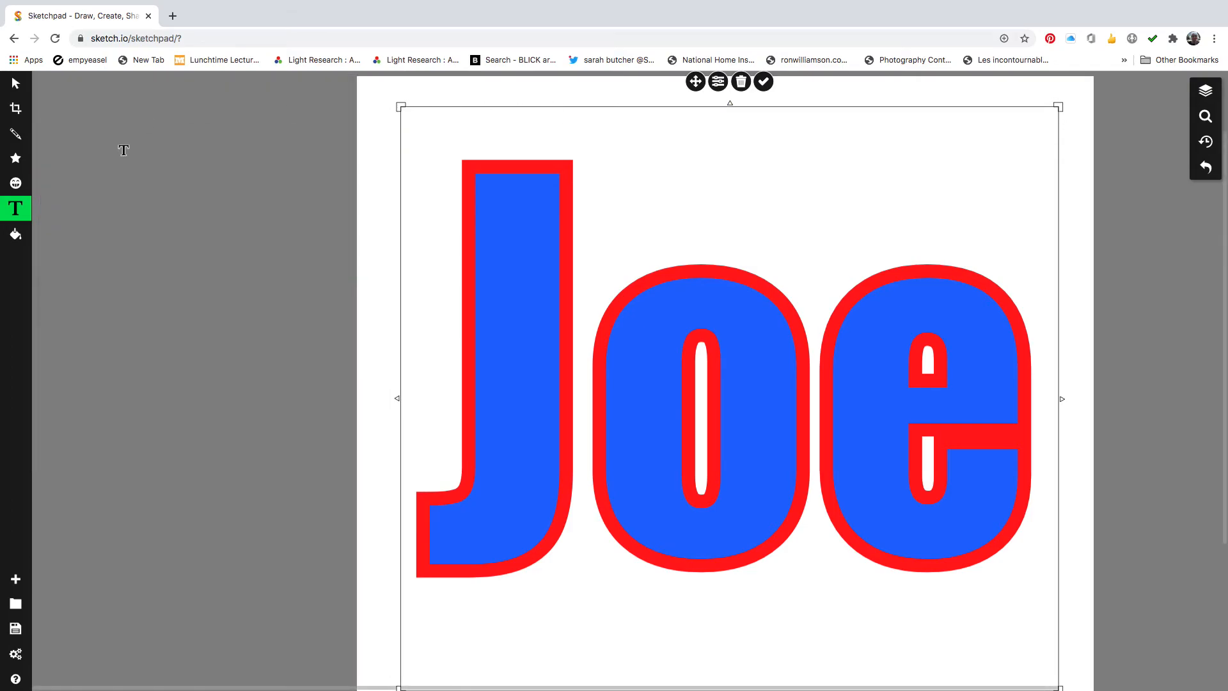
Step: Select the "Joe" text object and enlarge it slightly from its upper-left corner
left_click(16, 84)
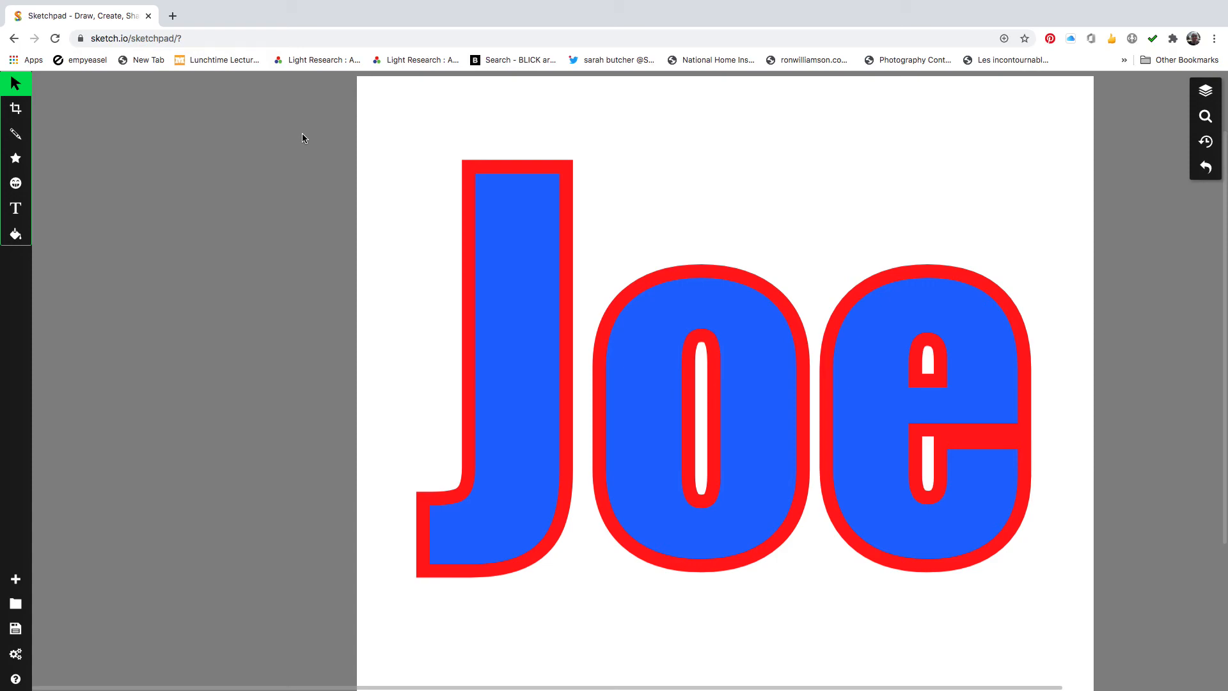
left_click(408, 149)
left_click_drag(402, 102, 366, 99)
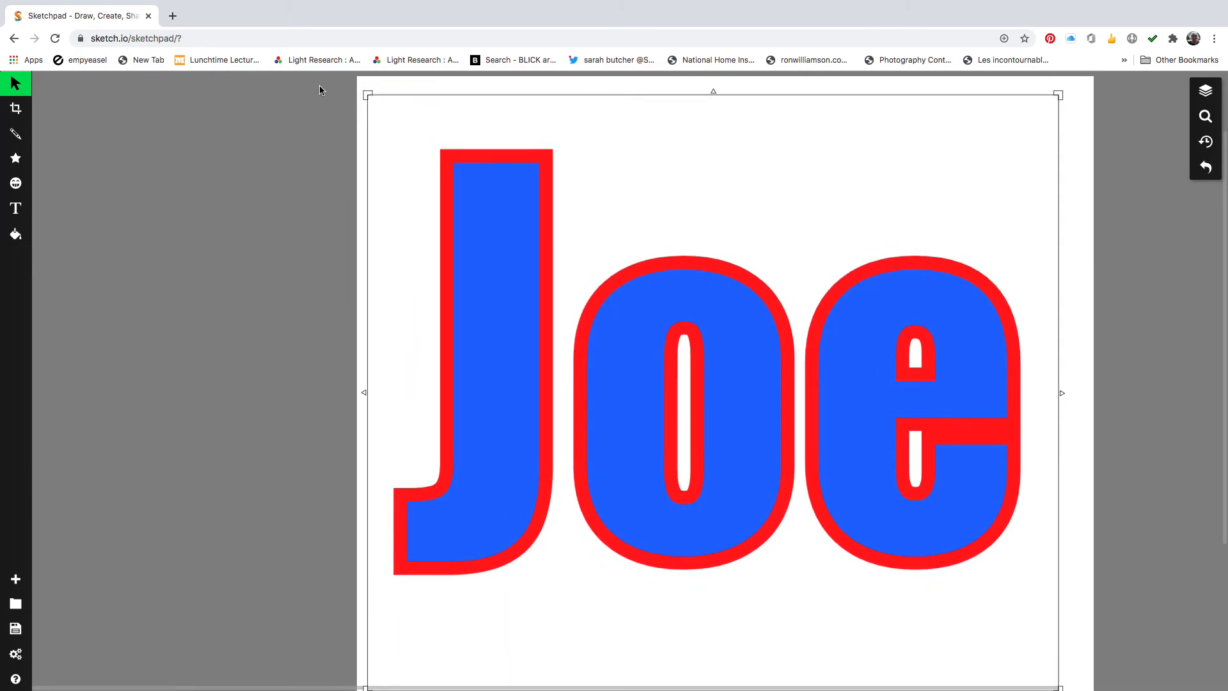
scroll(594, 278, "down", 1)
scroll(594, 278, "up", 2)
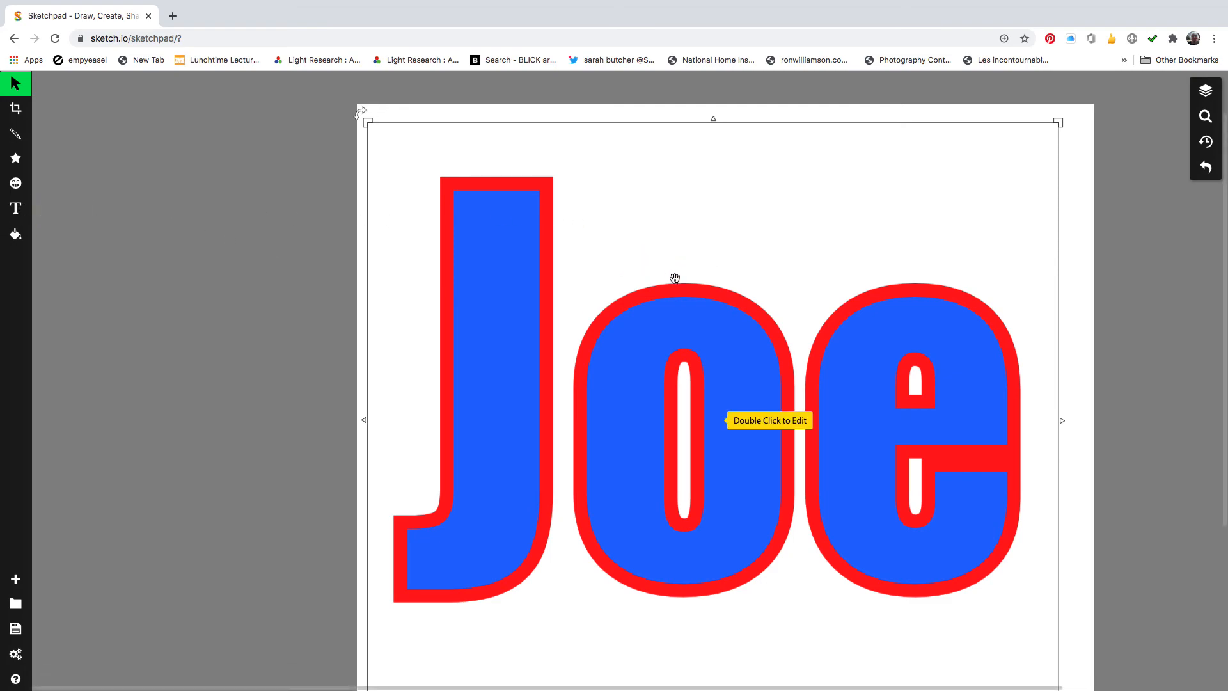
Step: Reopen the text settings for "Joe" and try blue crosshatch, cream and red zigzag patterns as its fill
left_click(16, 208)
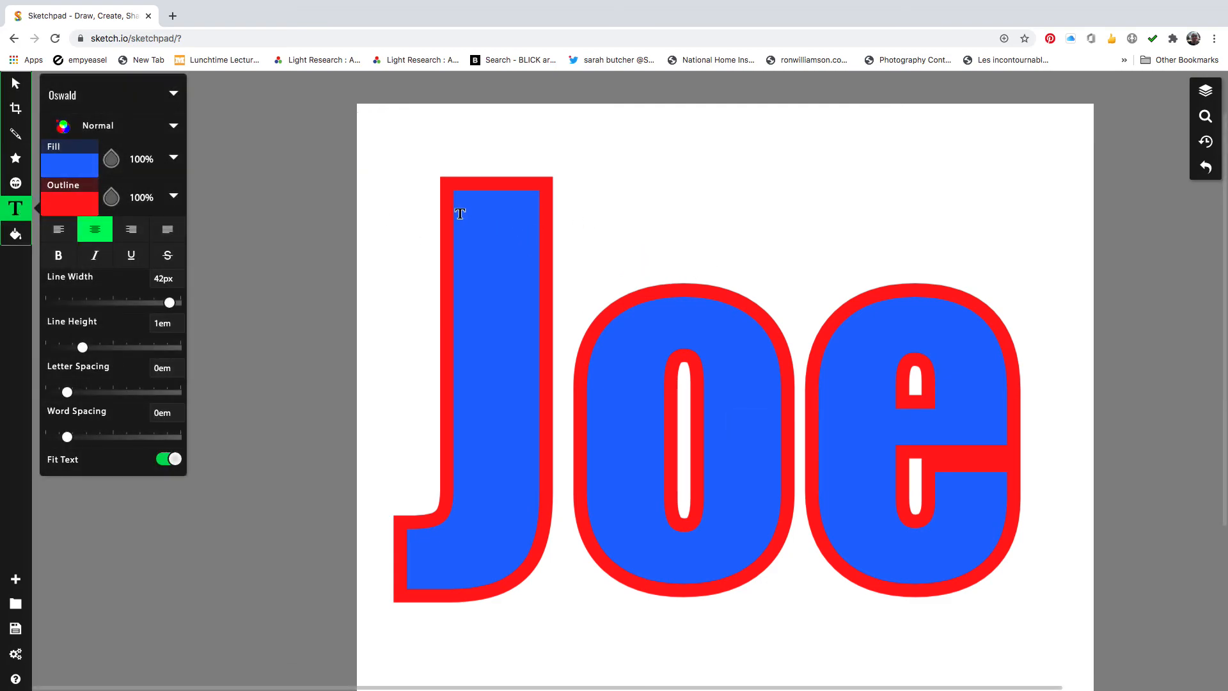
mouse_move(15, 209)
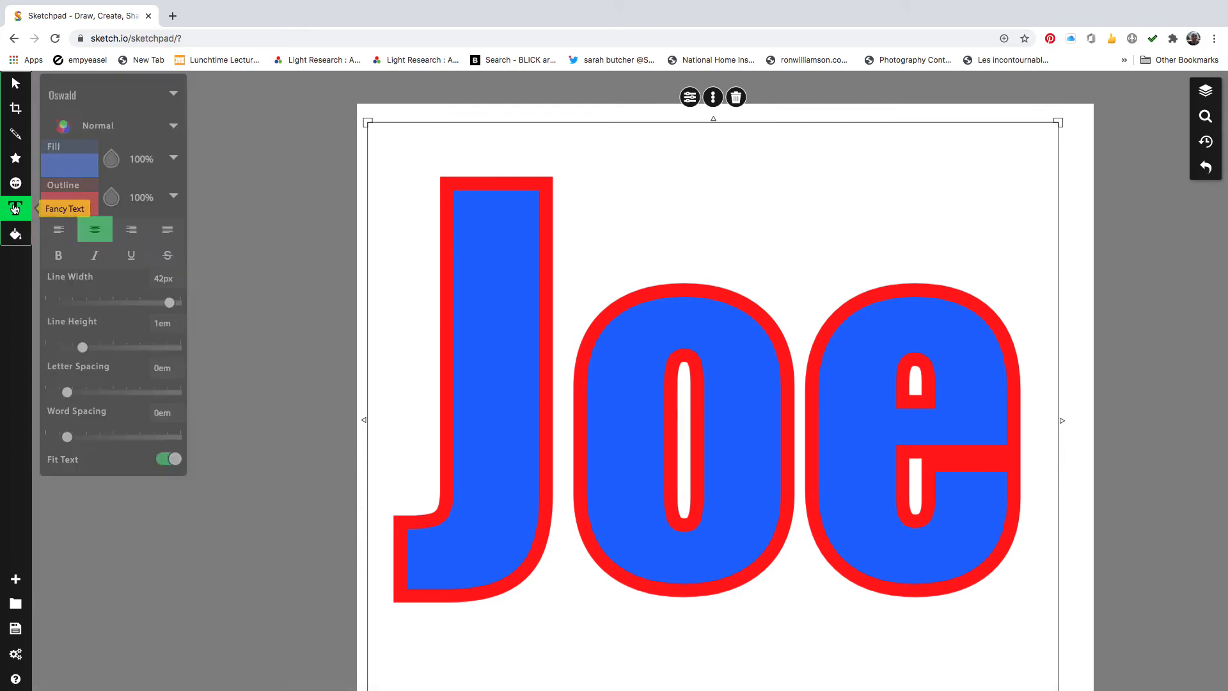
left_click(68, 168)
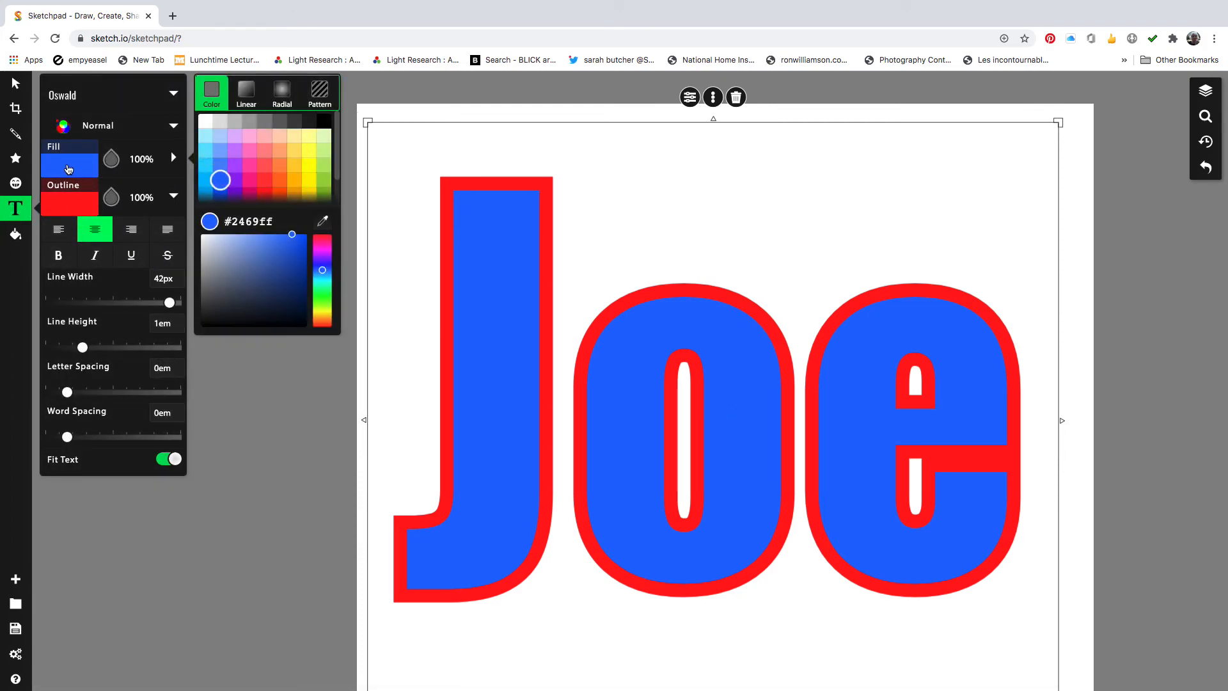
left_click(319, 93)
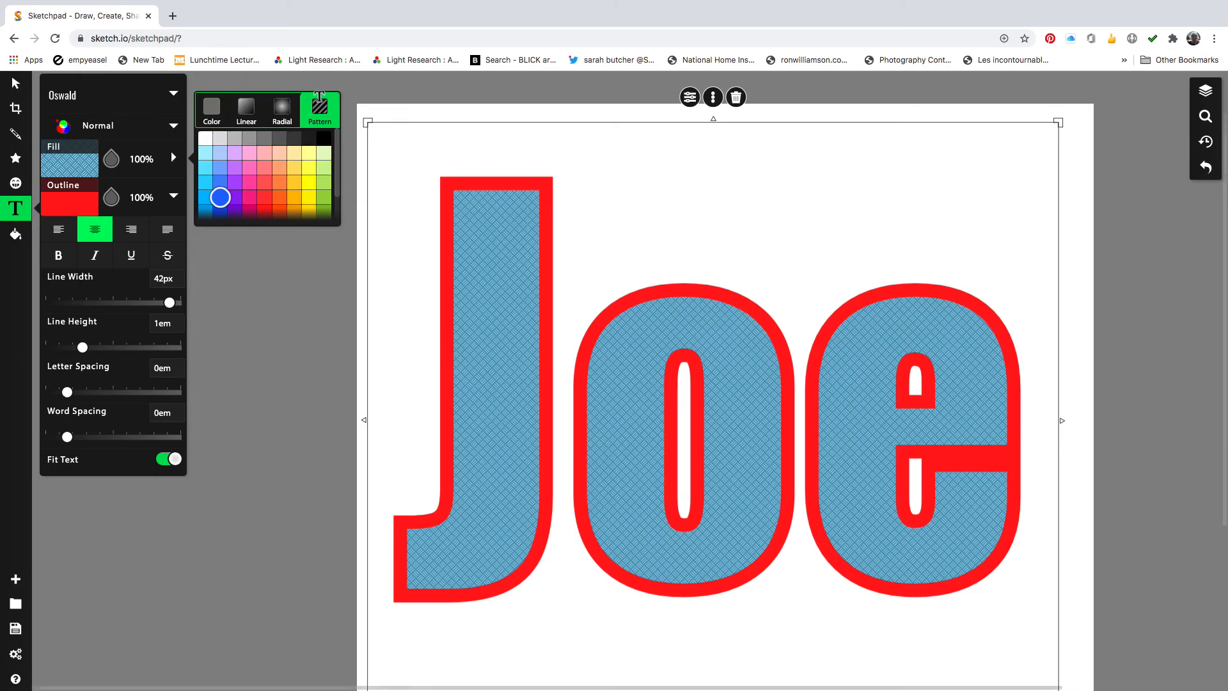
scroll(328, 191, "down", 8)
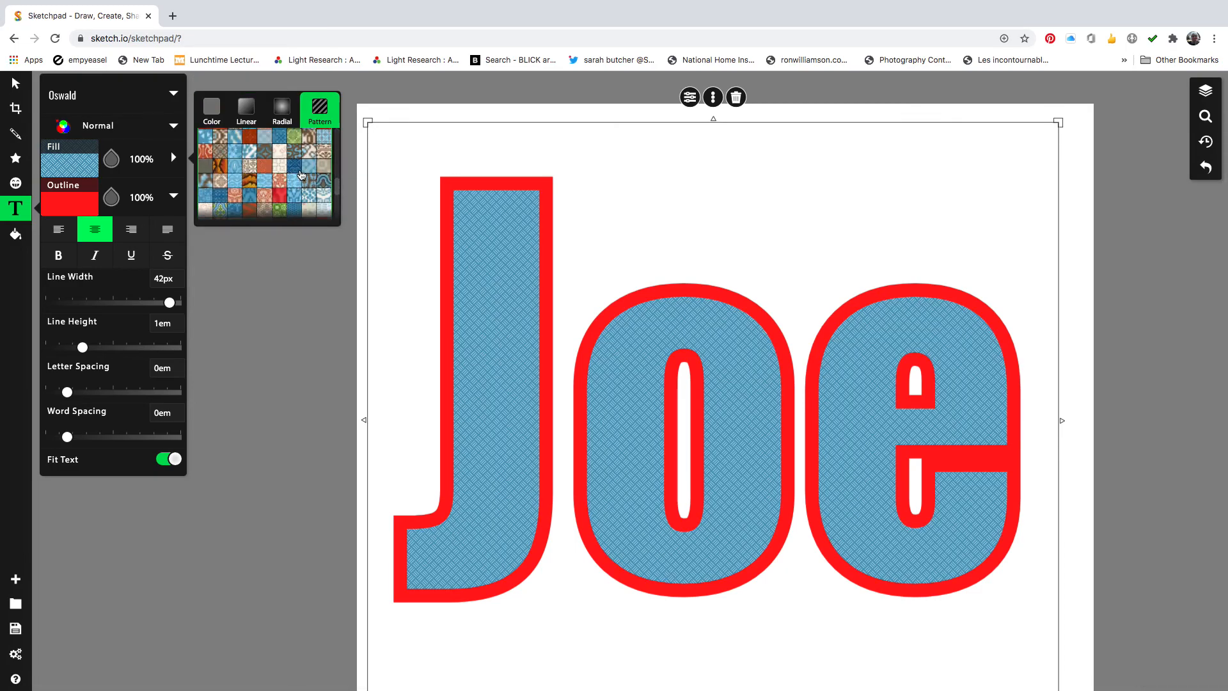
left_click(282, 166)
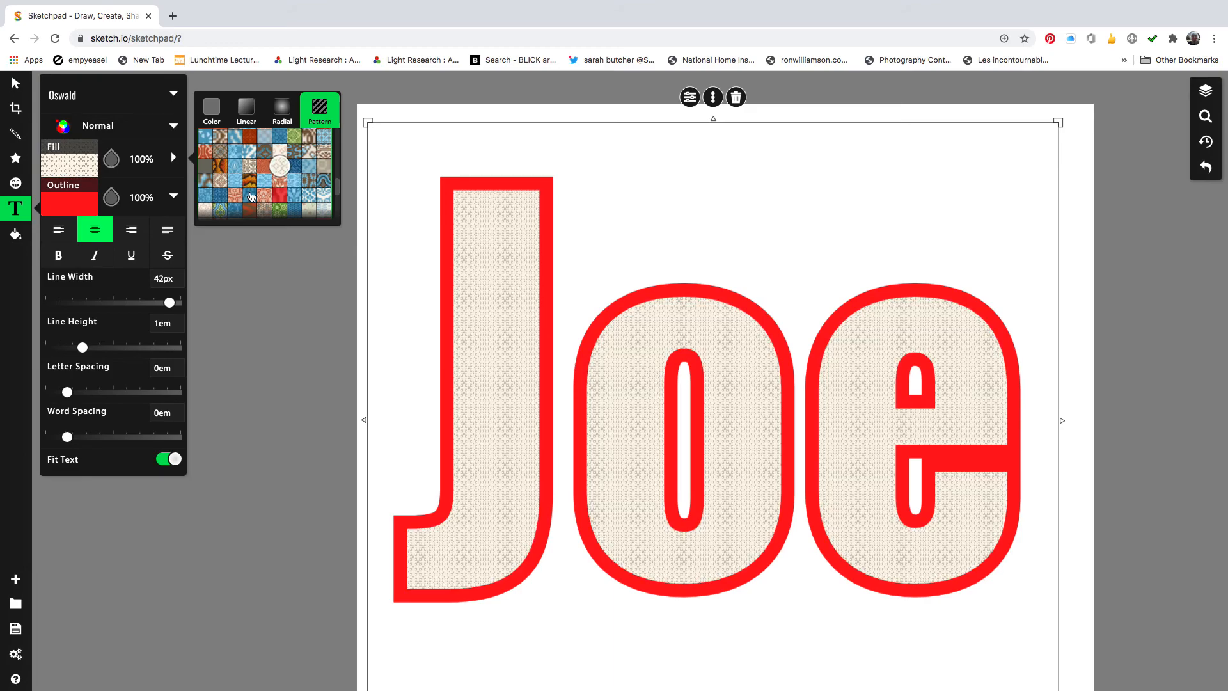
left_click(279, 197)
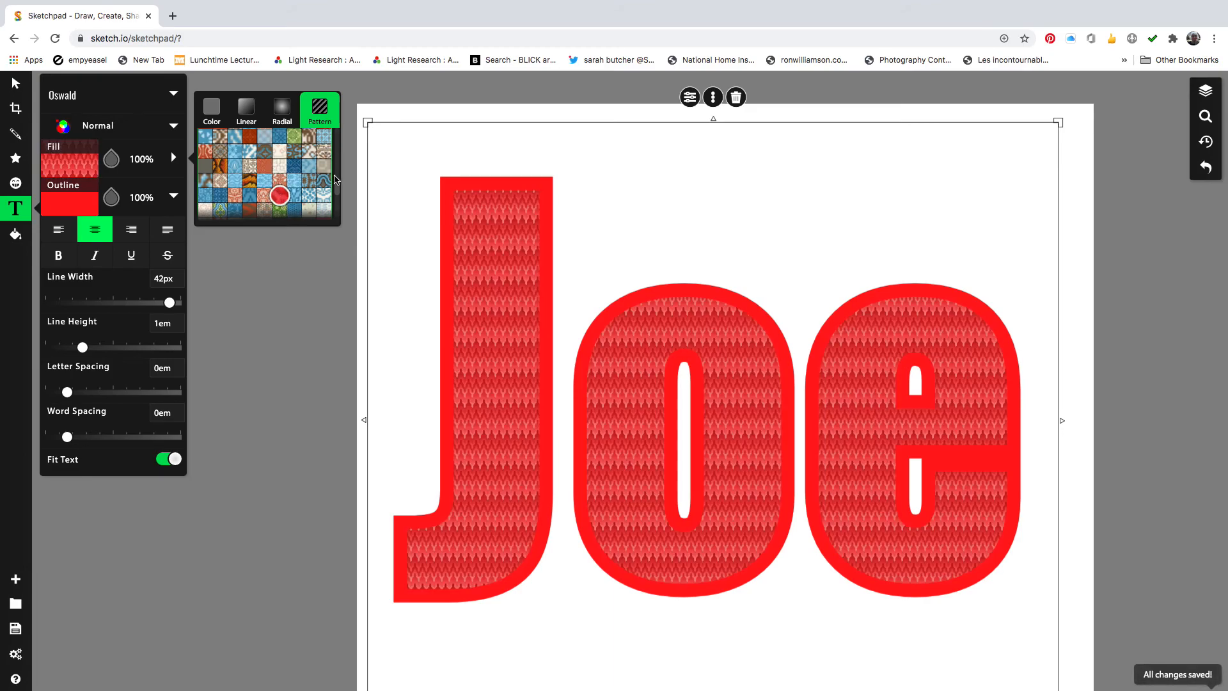
Step: Try more fill patterns on "Joe", including blue tile, dark brown, beige floral and a fine multicoloured one
left_click_drag(337, 184, 340, 214)
left_click(294, 195)
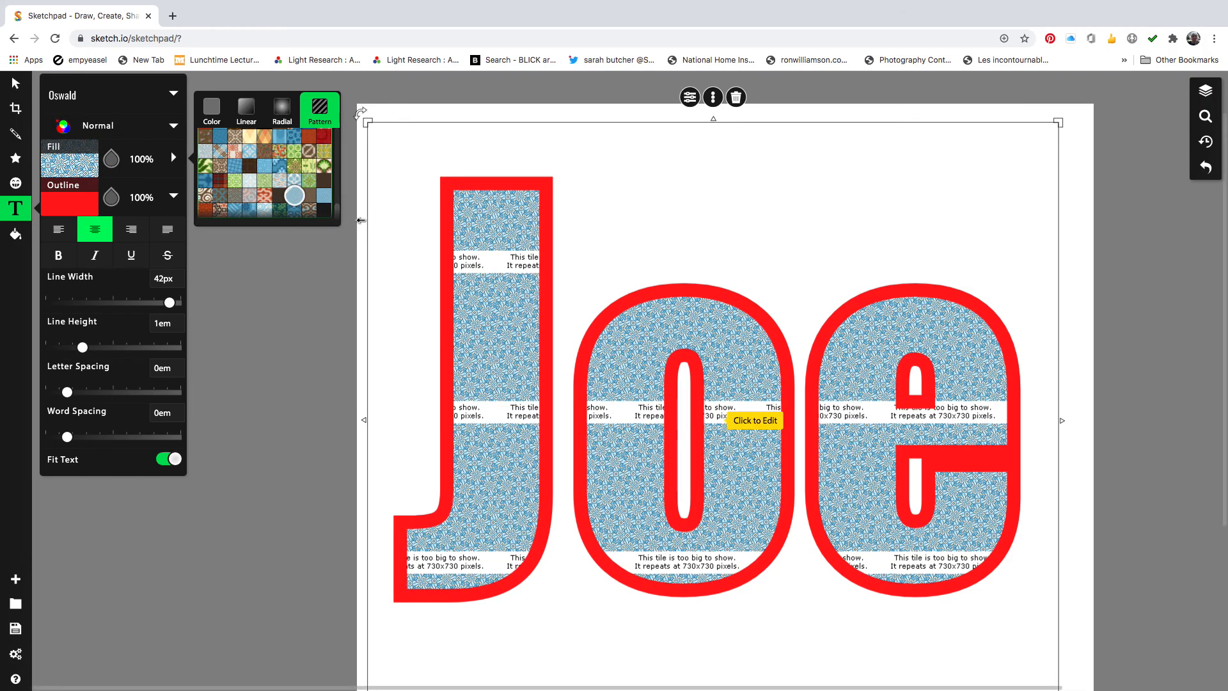
left_click(243, 163)
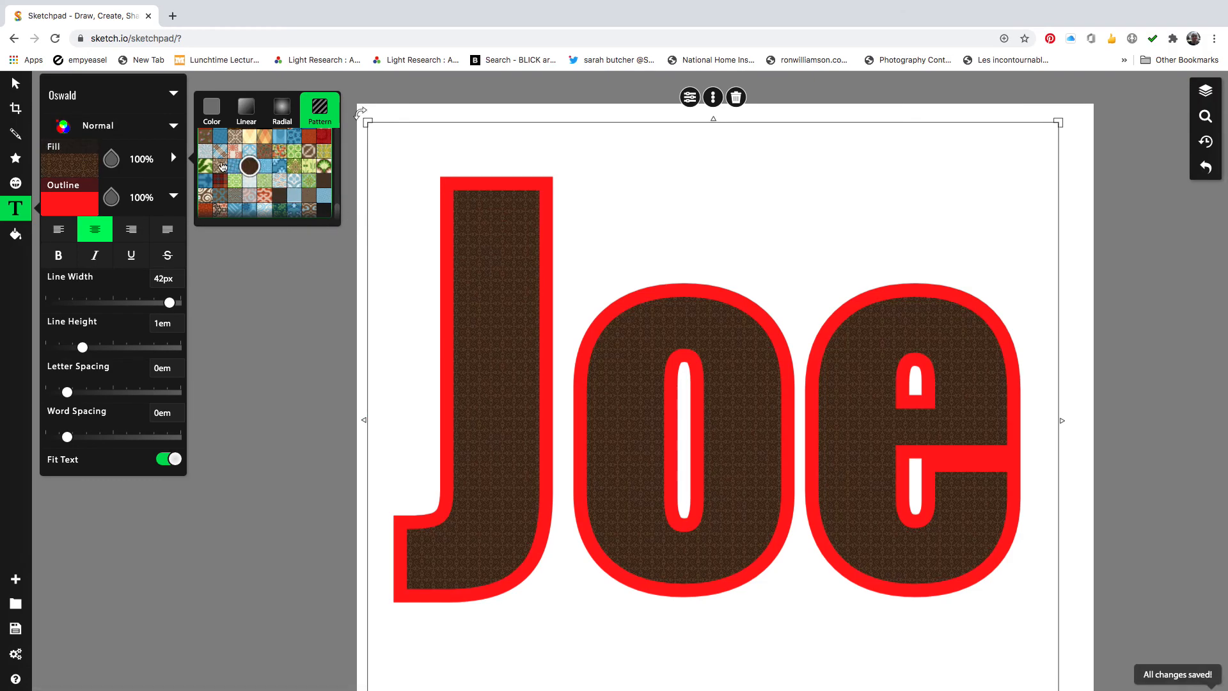
left_click(220, 165)
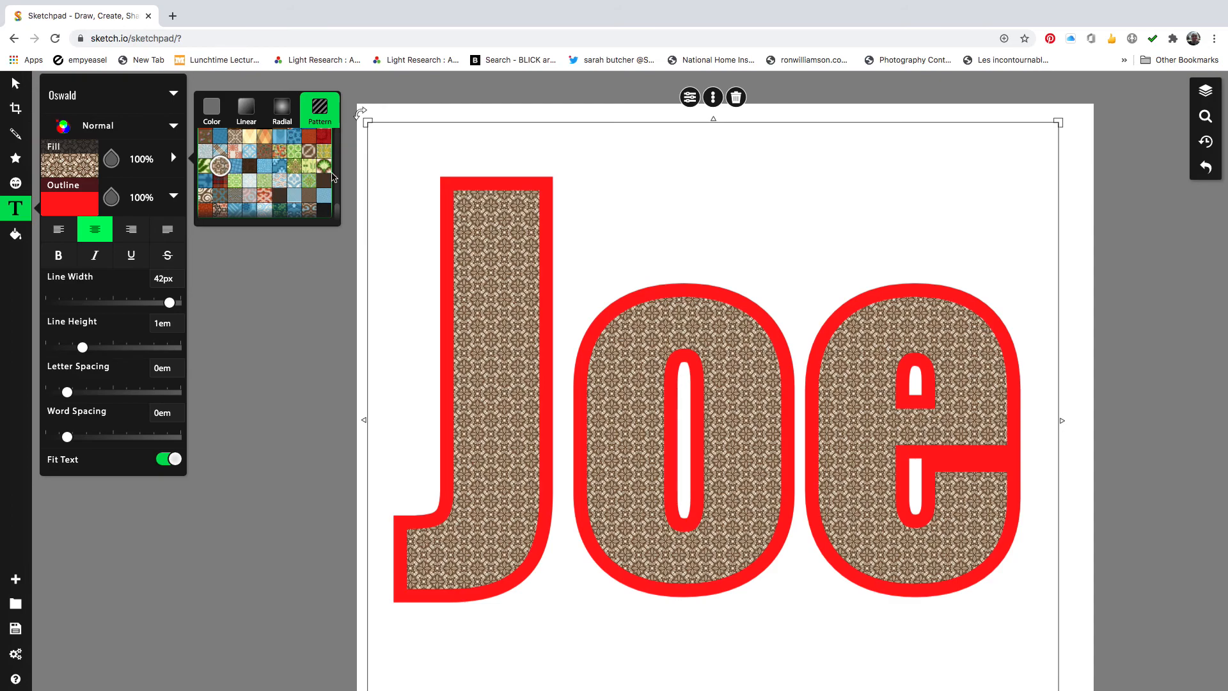
left_click_drag(339, 212, 341, 168)
left_click(281, 169)
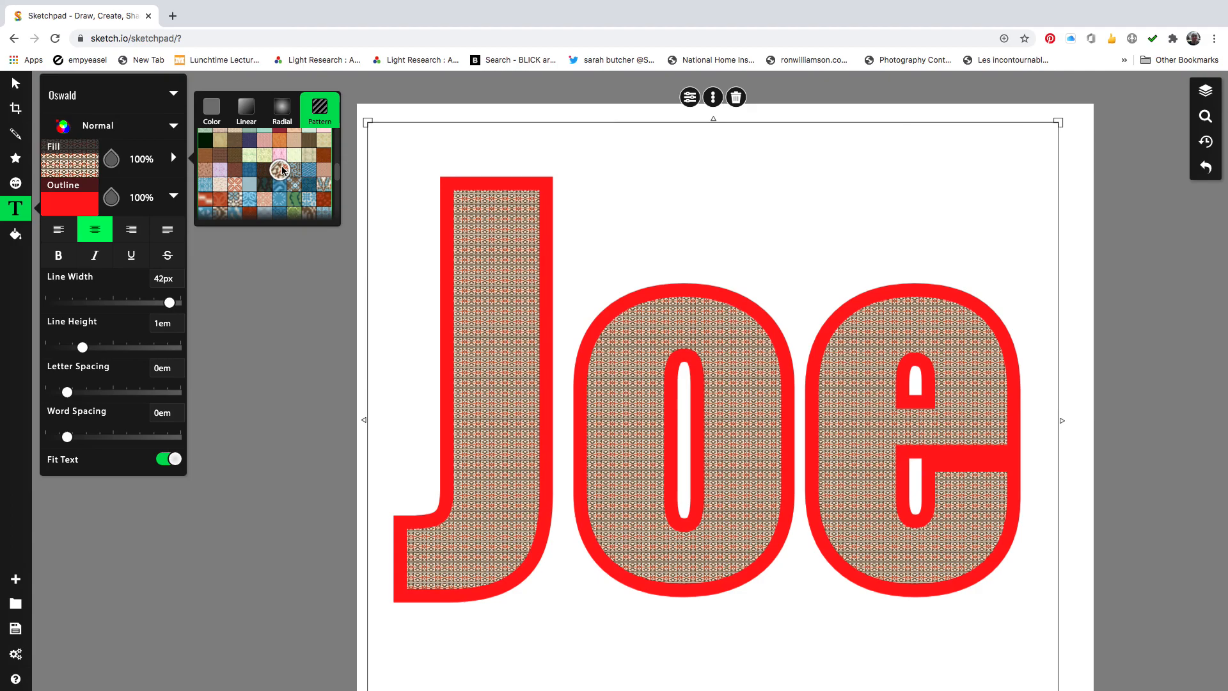
Step: Fill the "Joe" letters with a linear gradient, trying pink and choosing lime green at an angle of 78°
left_click(247, 111)
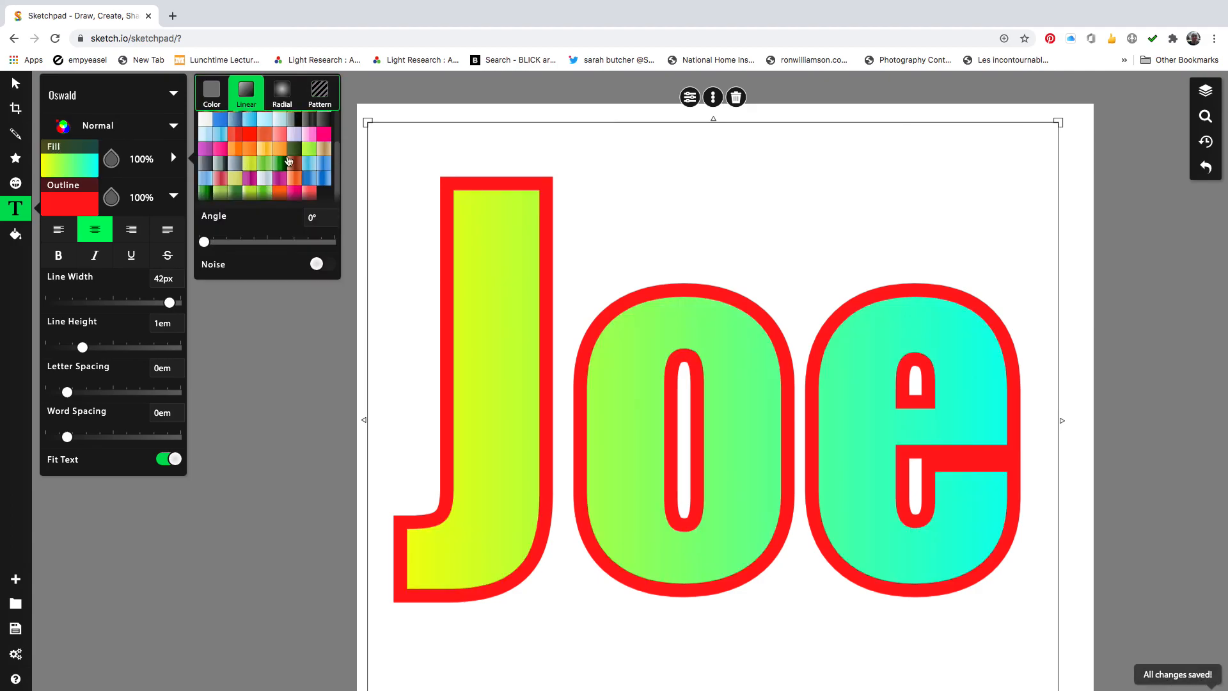
left_click(312, 136)
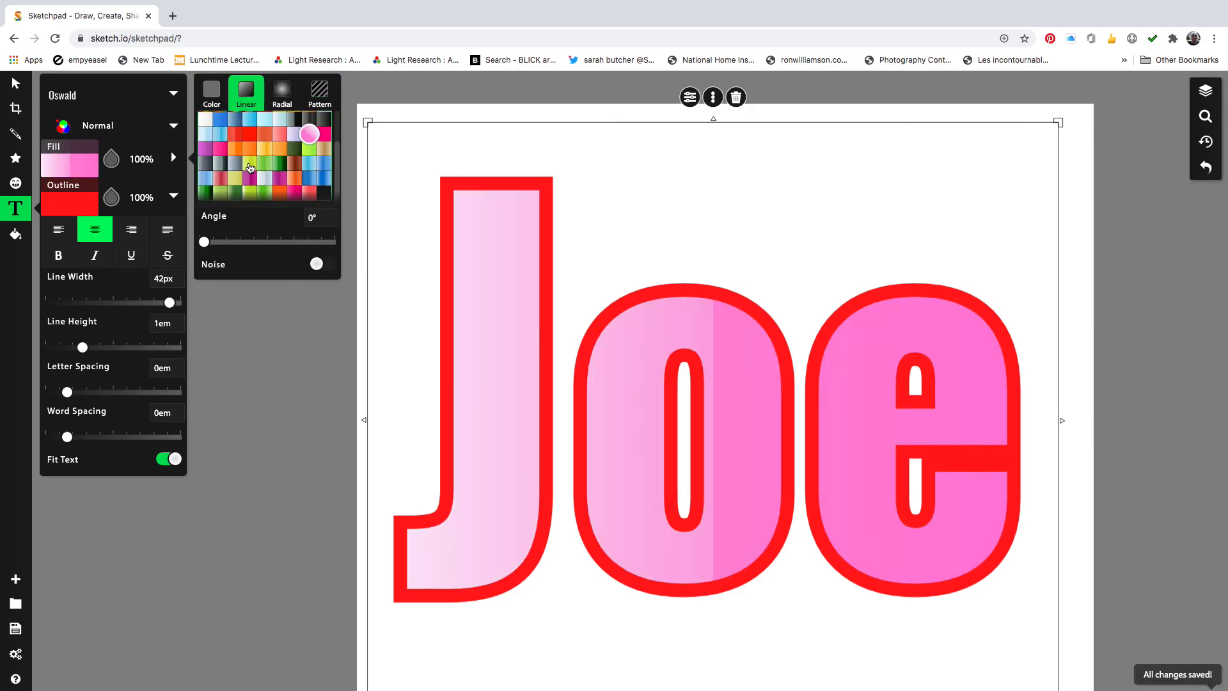
left_click(250, 169)
left_click_drag(204, 242, 297, 248)
Step: Set the word spacing of "Joe" to -0.08em and the letter spacing to -0.15em so the letters overlap
mouse_move(77, 441)
left_mouse_down()
mouse_move(126, 437)
mouse_move(58, 436)
left_mouse_up()
mouse_move(68, 392)
left_mouse_down()
mouse_move(124, 392)
mouse_move(50, 392)
left_mouse_up()
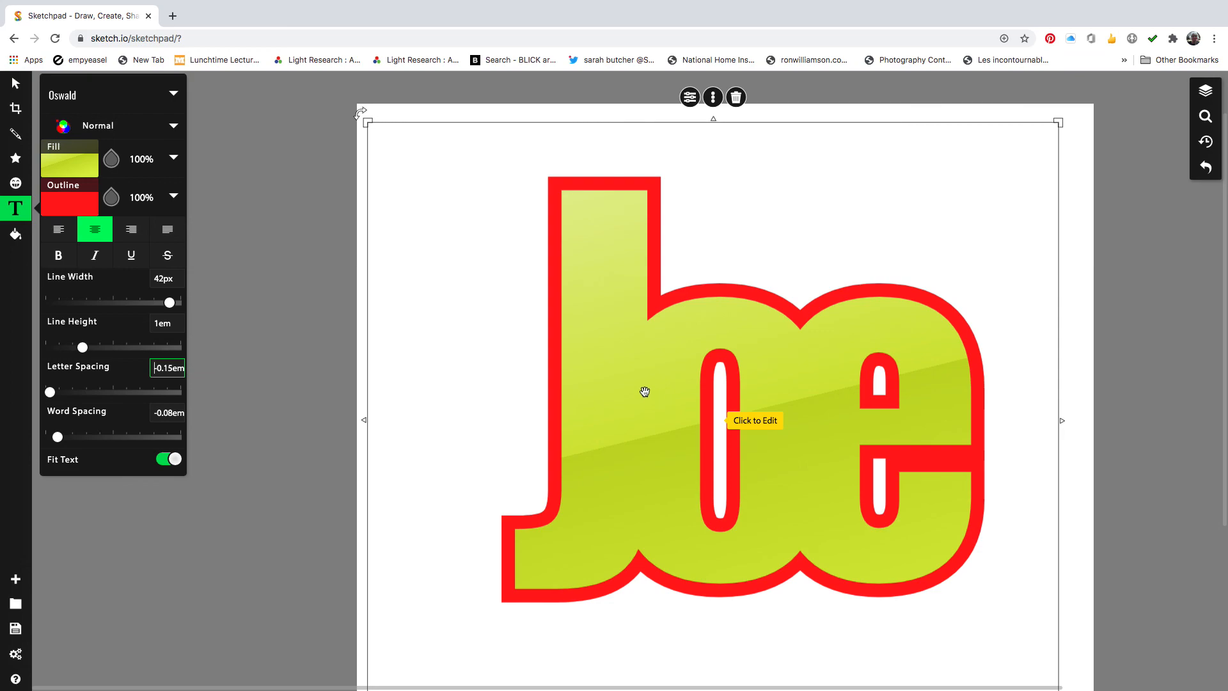
Step: Change the fill of the "Joe" letters to a solid colour and darken it to brown #5e2929
left_click(76, 165)
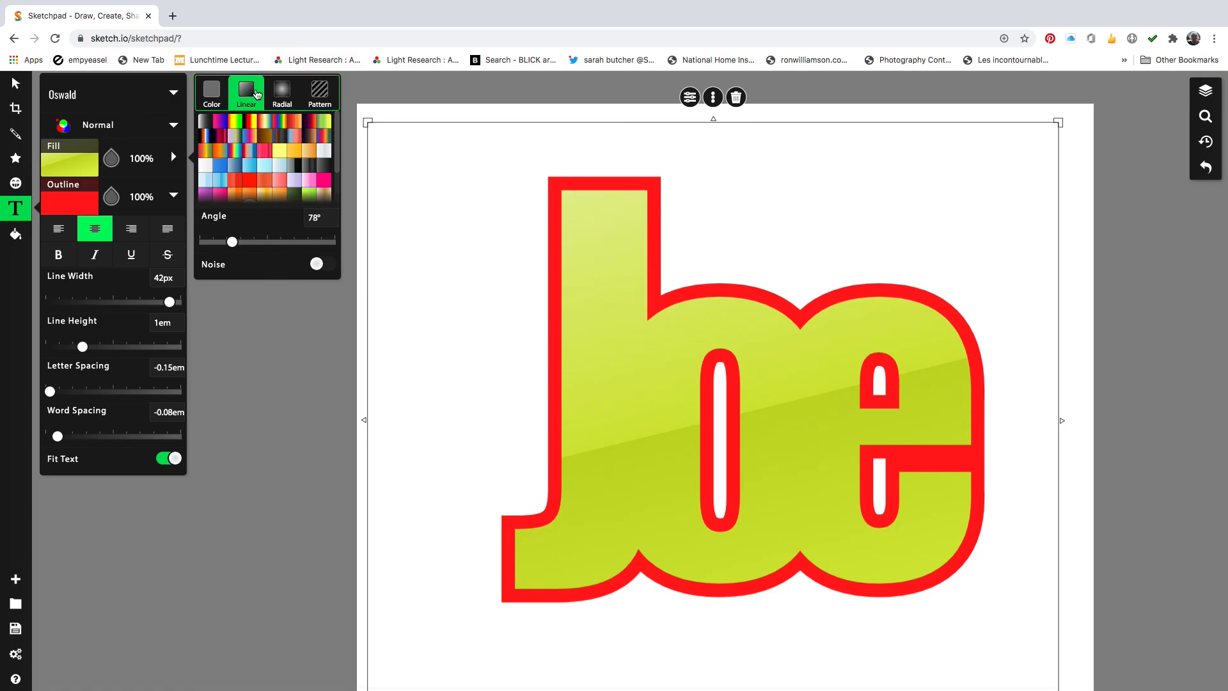
left_click(213, 94)
left_click(265, 166)
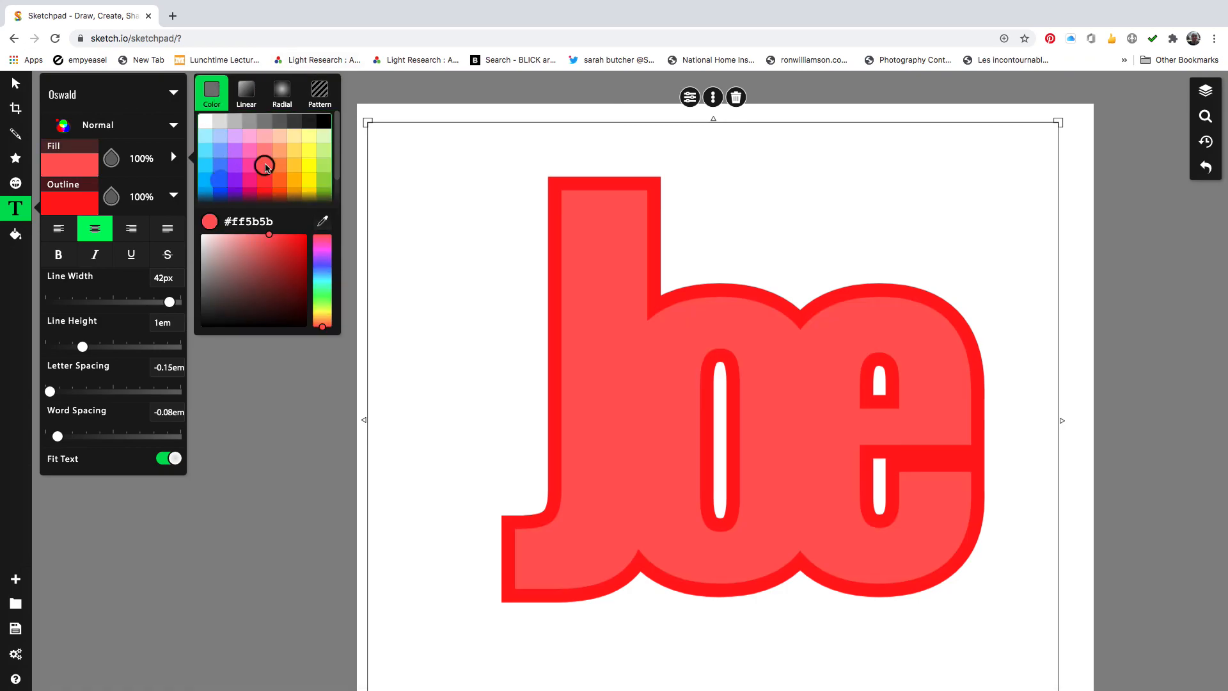
left_click_drag(289, 258, 261, 295)
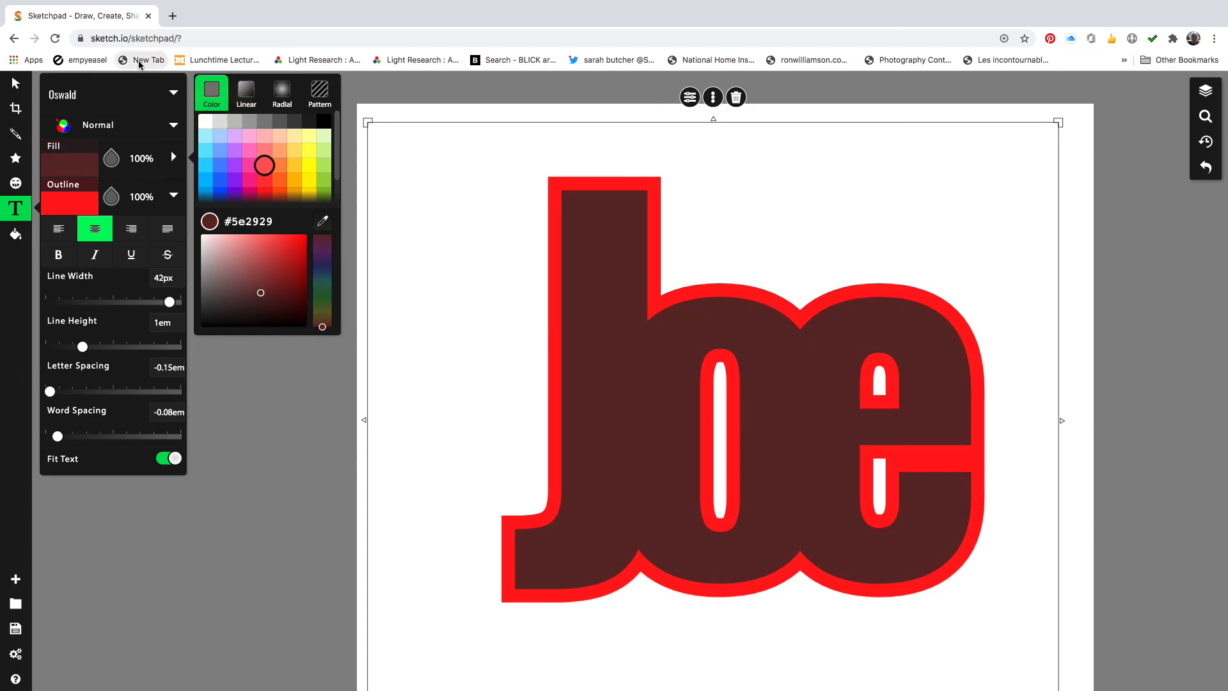